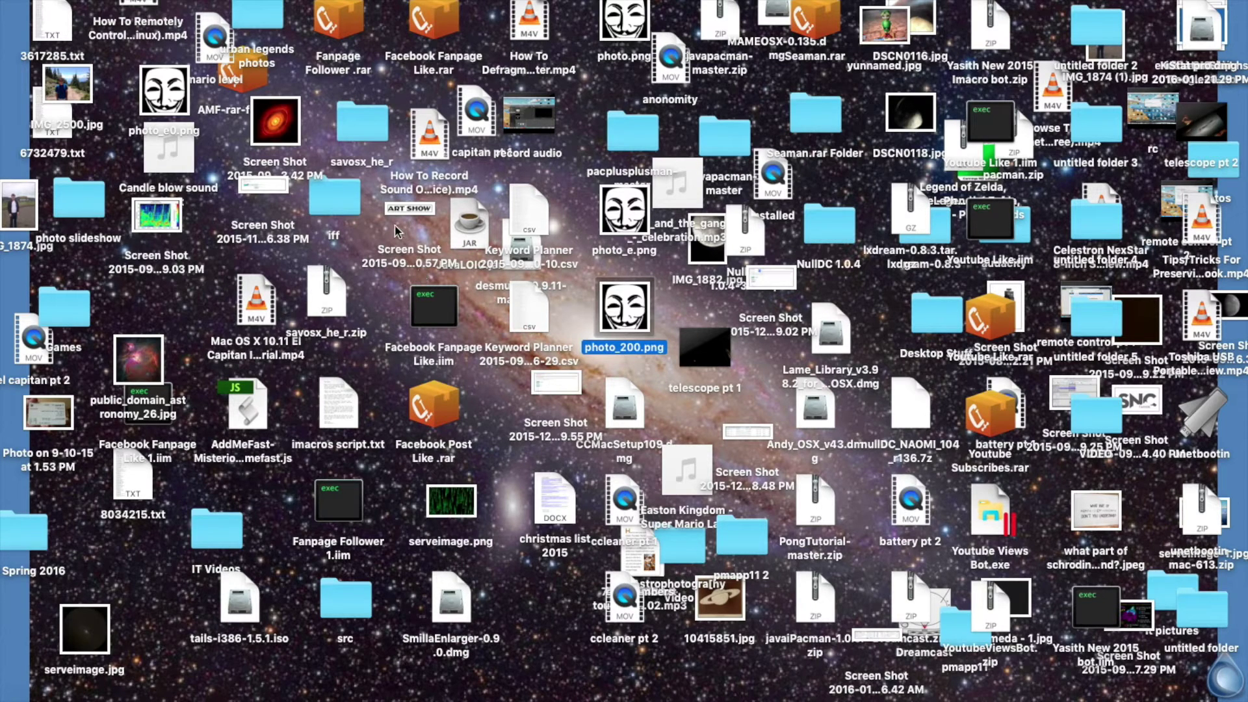
Bring up the browser with Softonic's iStat pro download page and reposition its window on the desktop
left_click(548, 600)
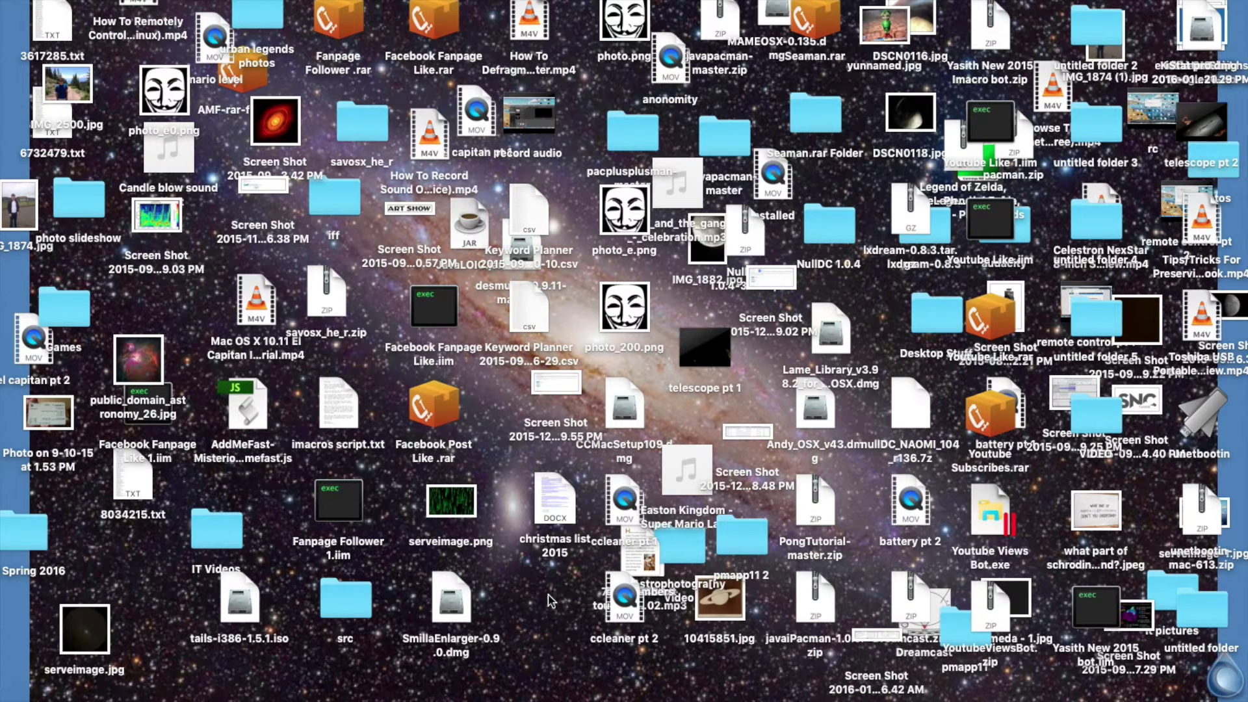
left_click(267, 695)
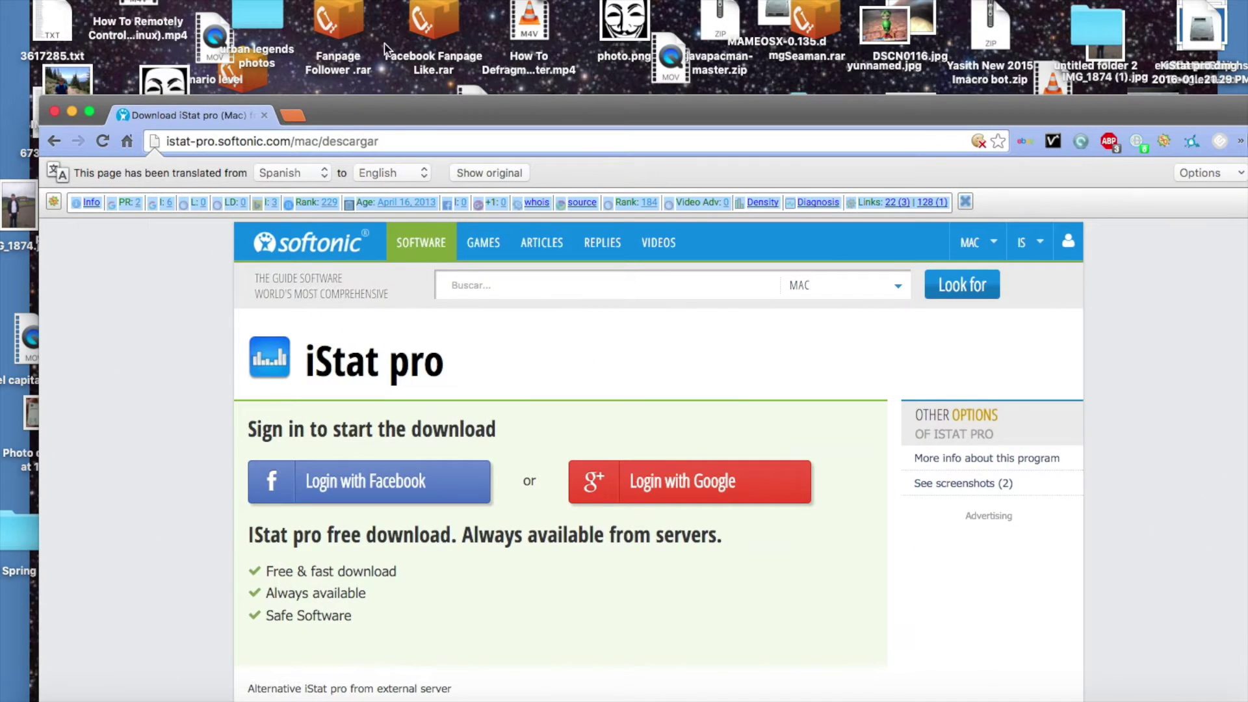
key("super+l")
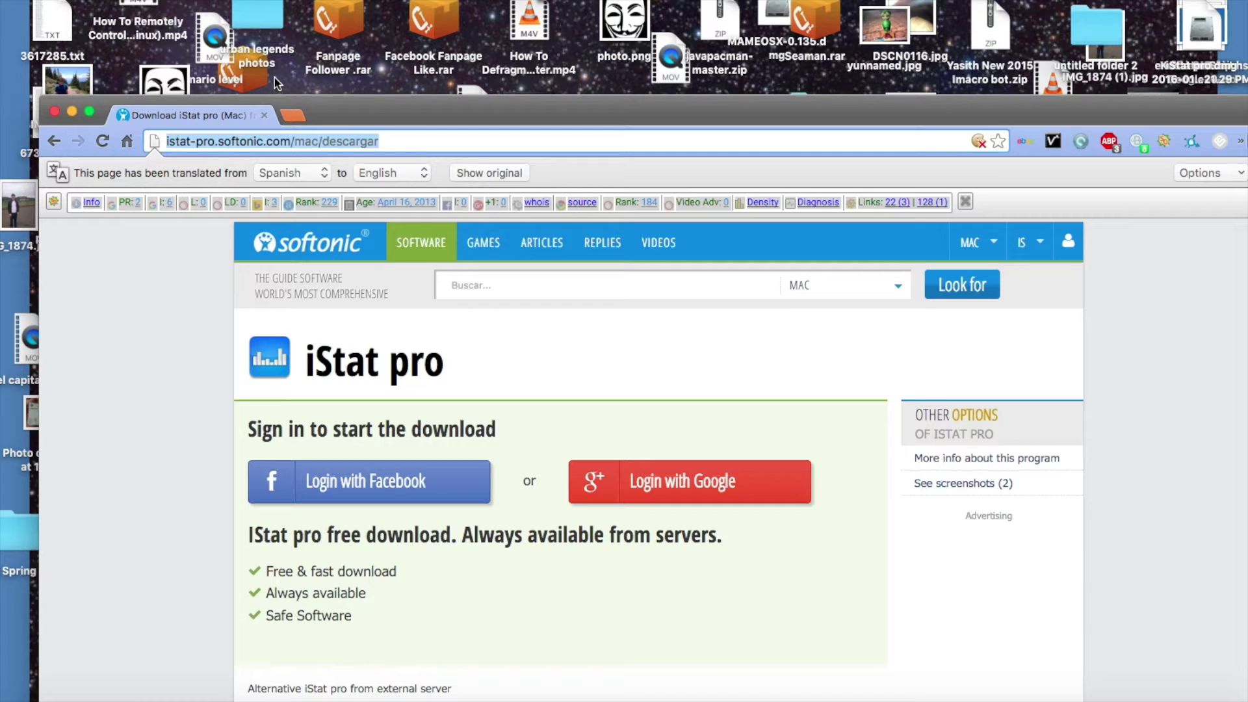
left_click(419, 139)
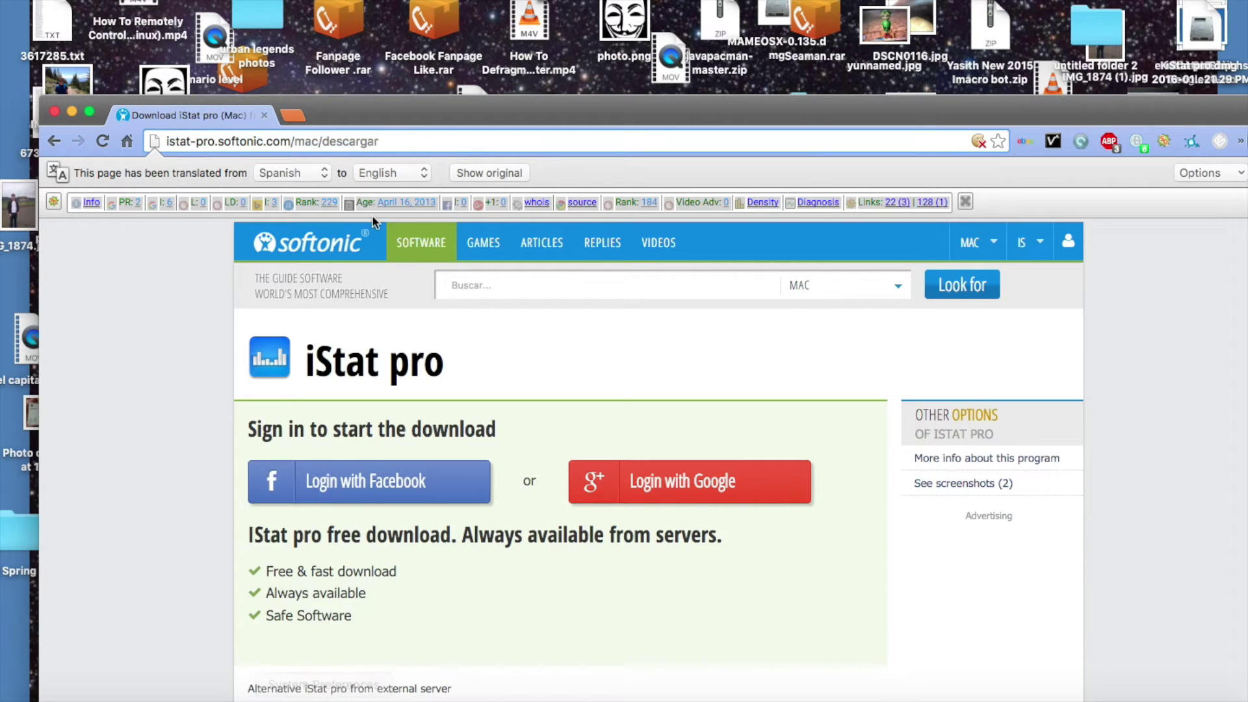
left_click_drag(421, 113, 397, 33)
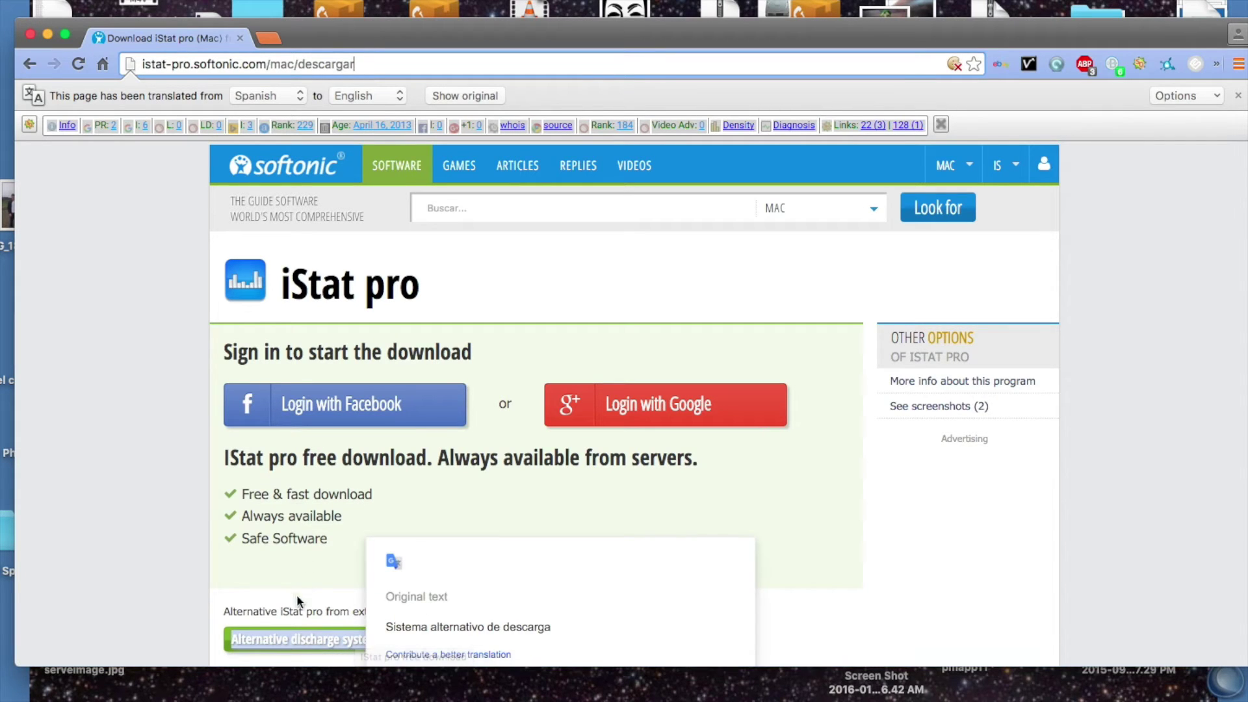
left_click_drag(318, 43, 1131, 502)
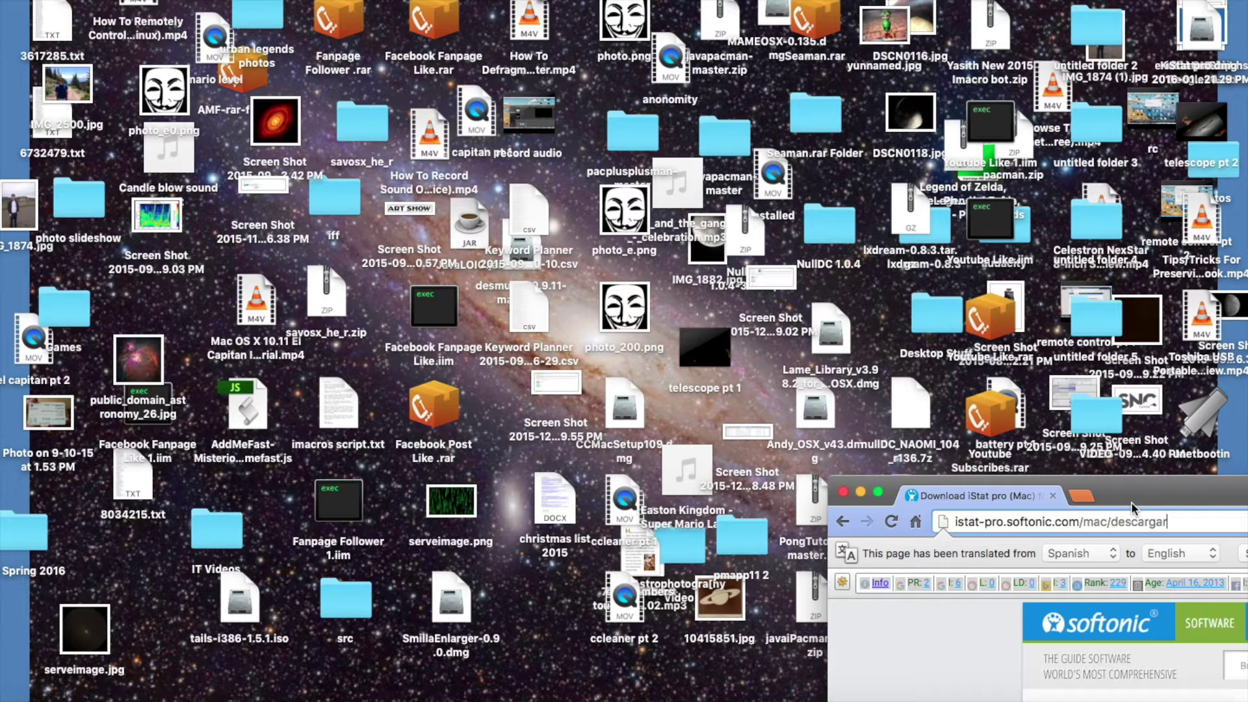
left_click_drag(1131, 502, 426, 130)
Search the Mac for "dashboard" and open the Dashboard application
key("super+space")
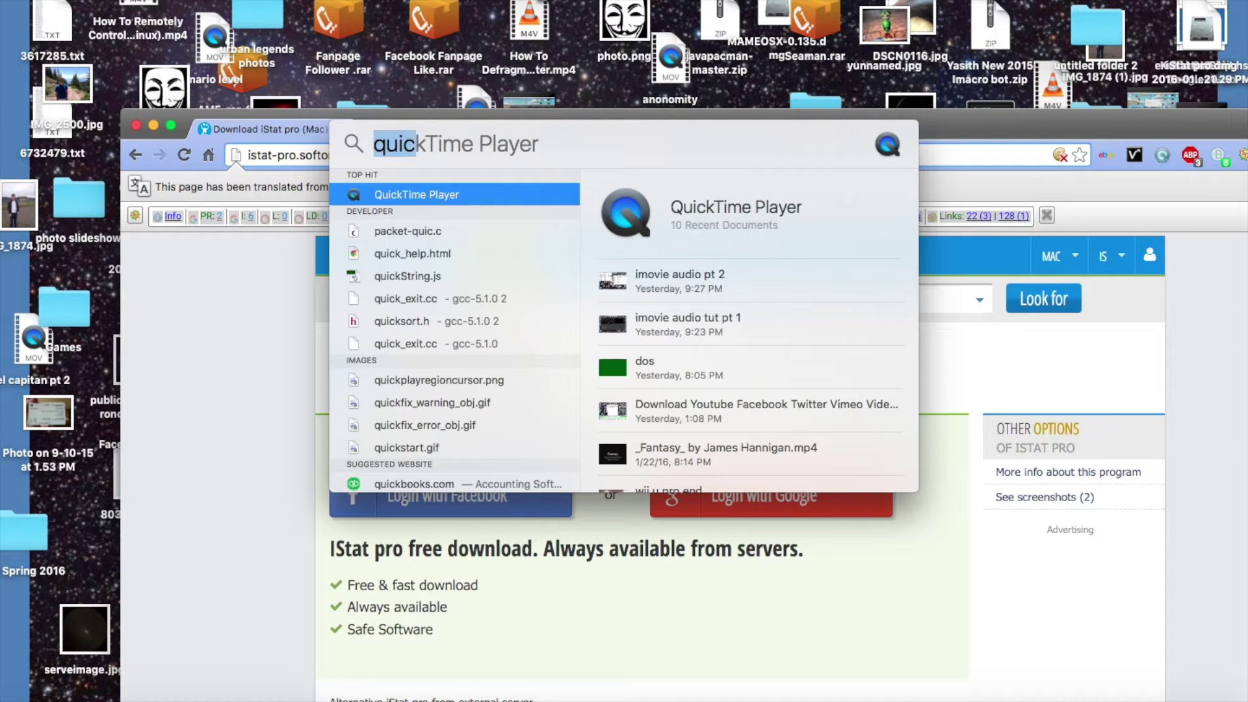
type("dash")
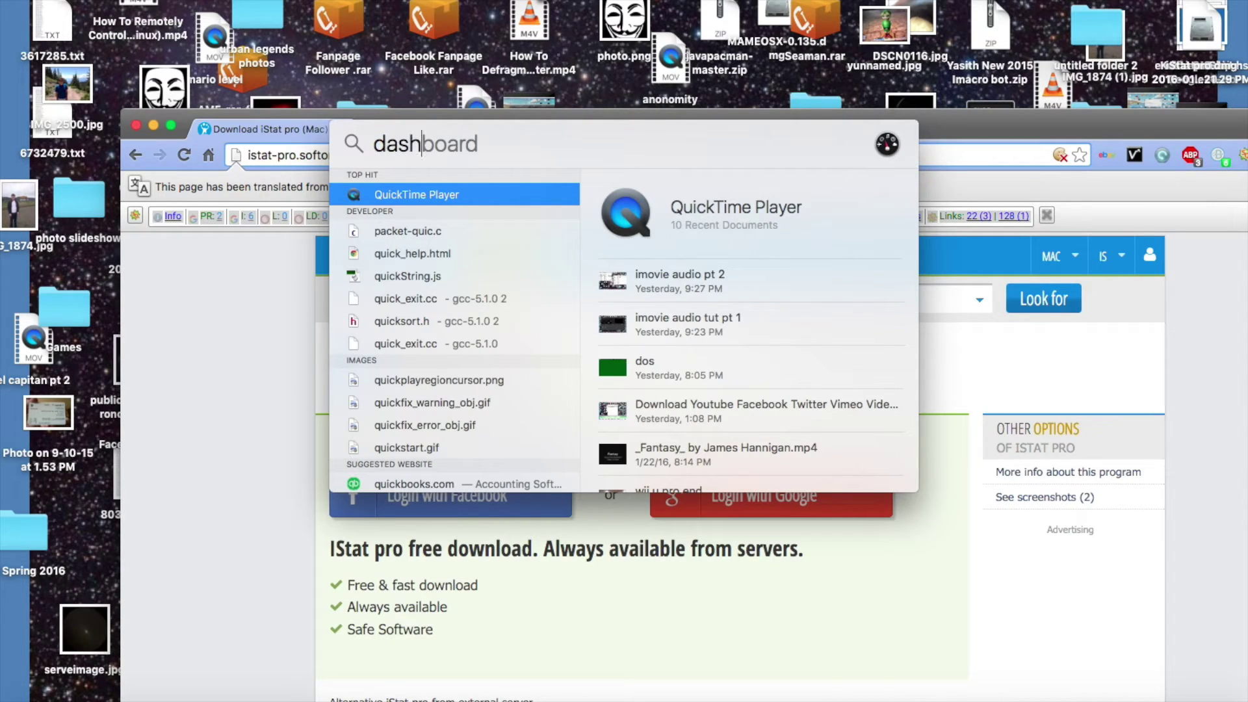
type("board")
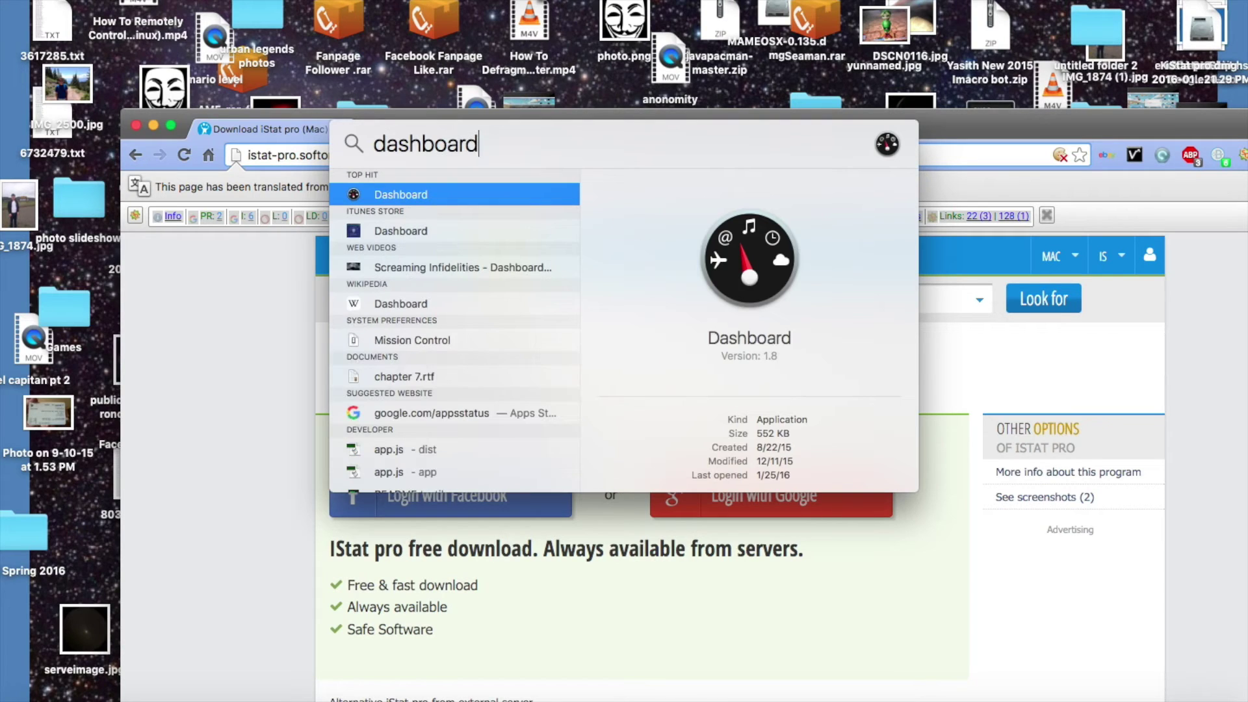
key("Return")
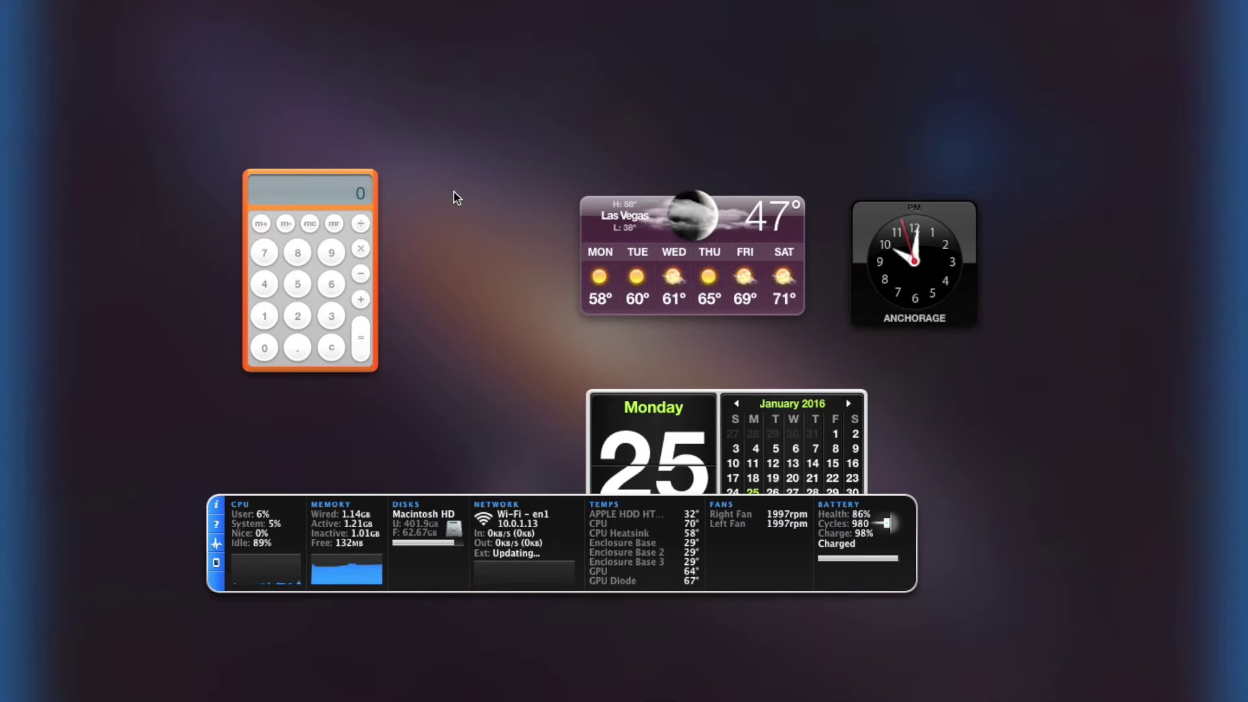
Move the iStat pro widget up to the middle of the Dashboard and examine its temperature and fan readings
left_click_drag(551, 517, 603, 332)
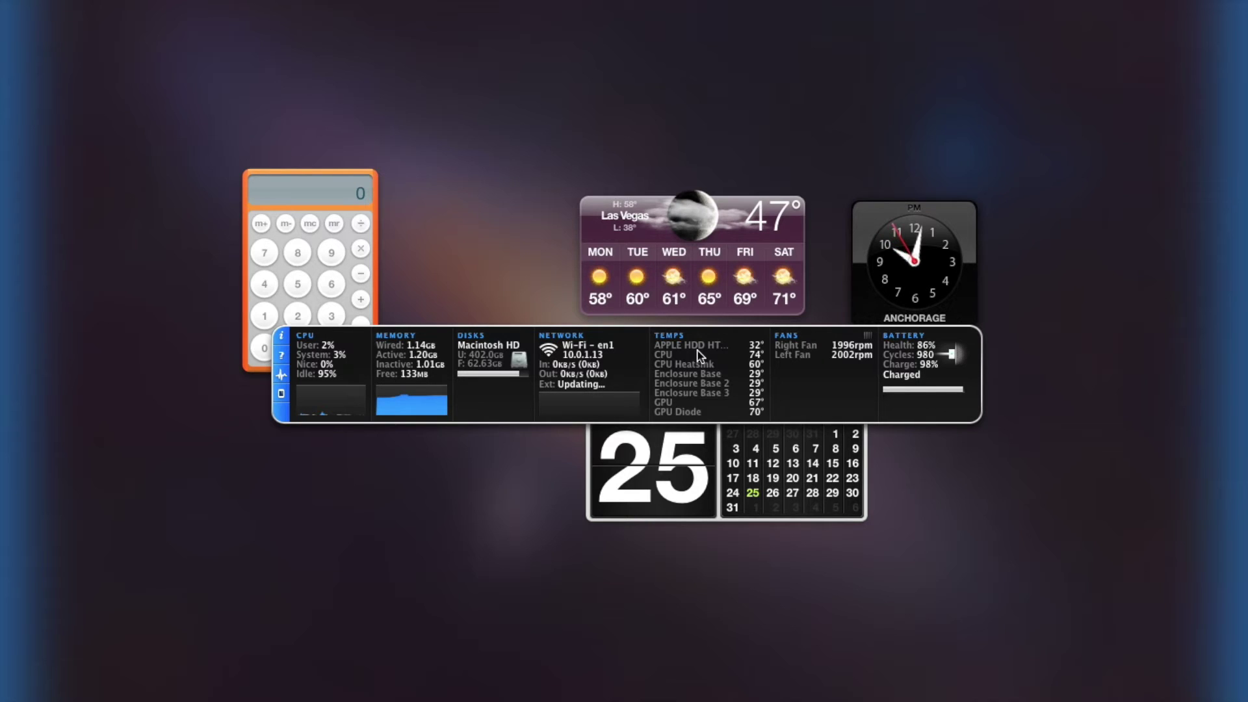
left_click_drag(698, 354, 634, 364)
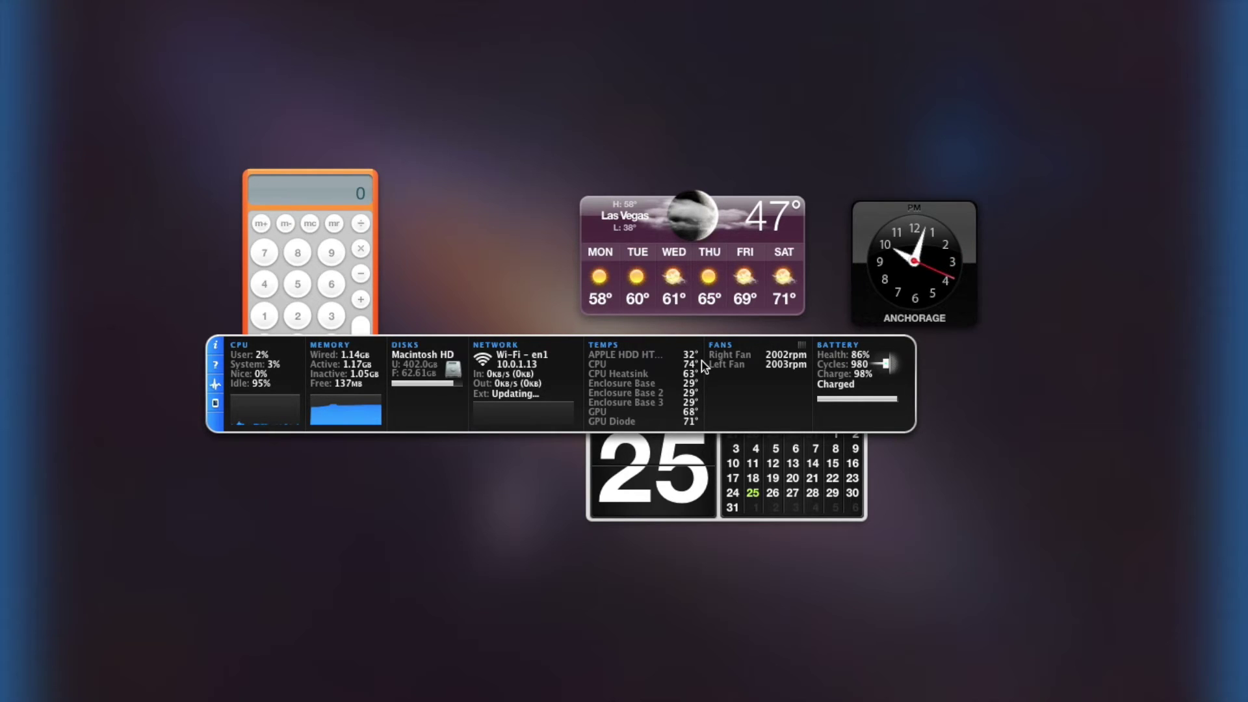
left_click_drag(703, 367, 712, 357)
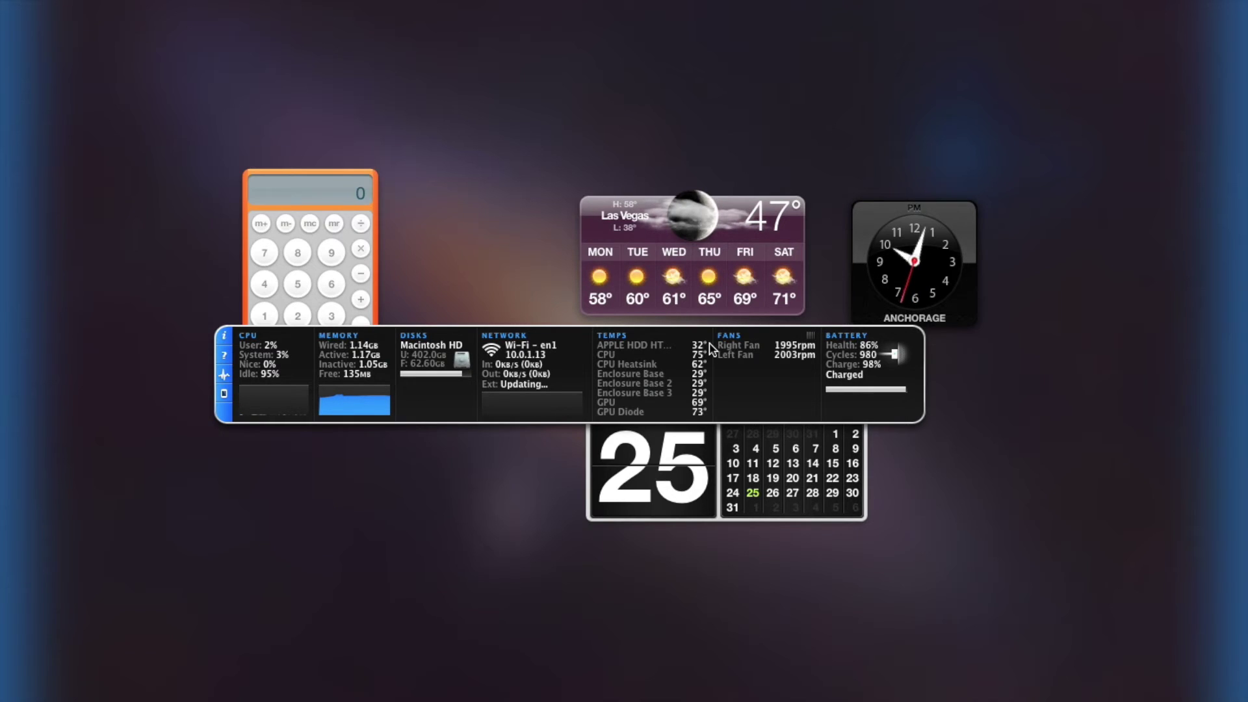
mouse_move(793, 349)
left_mouse_down()
mouse_move(783, 349)
mouse_move(788, 385)
mouse_move(784, 372)
left_mouse_up()
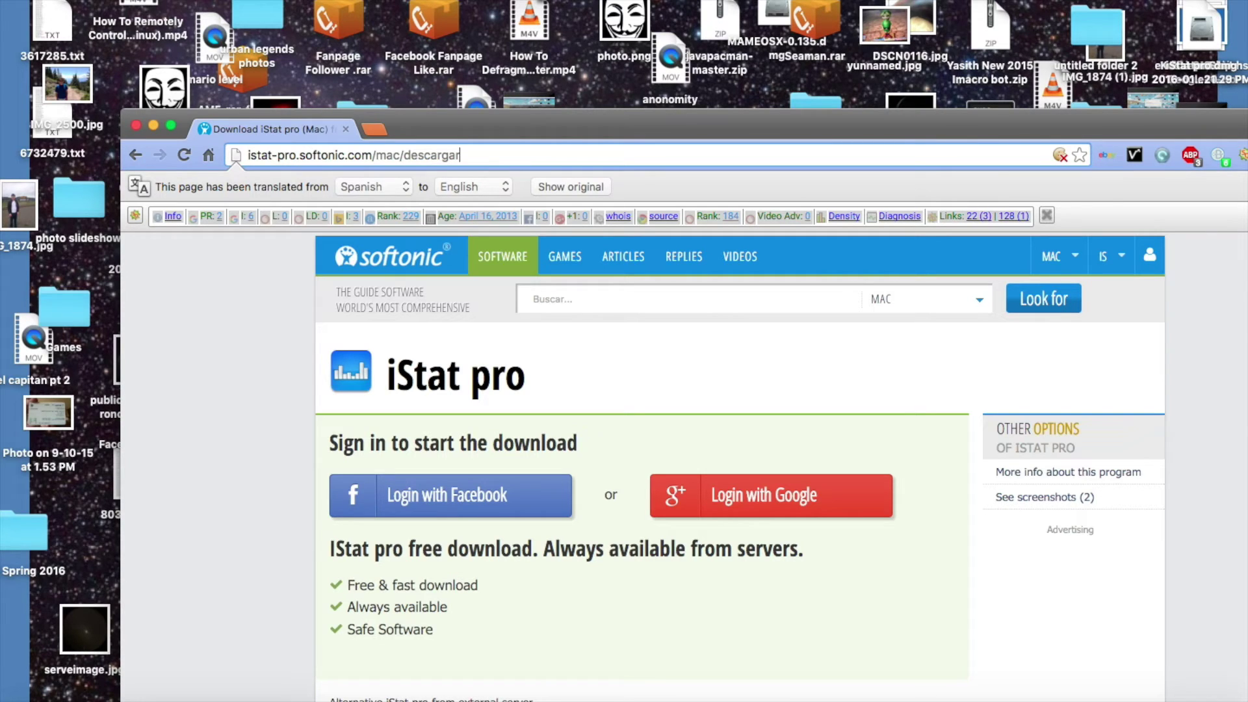
Search the Mac for Activity Monitor, open it and show the processes by CPU usage
key("super+space")
key("super+space")
key("super+space")
type("ac")
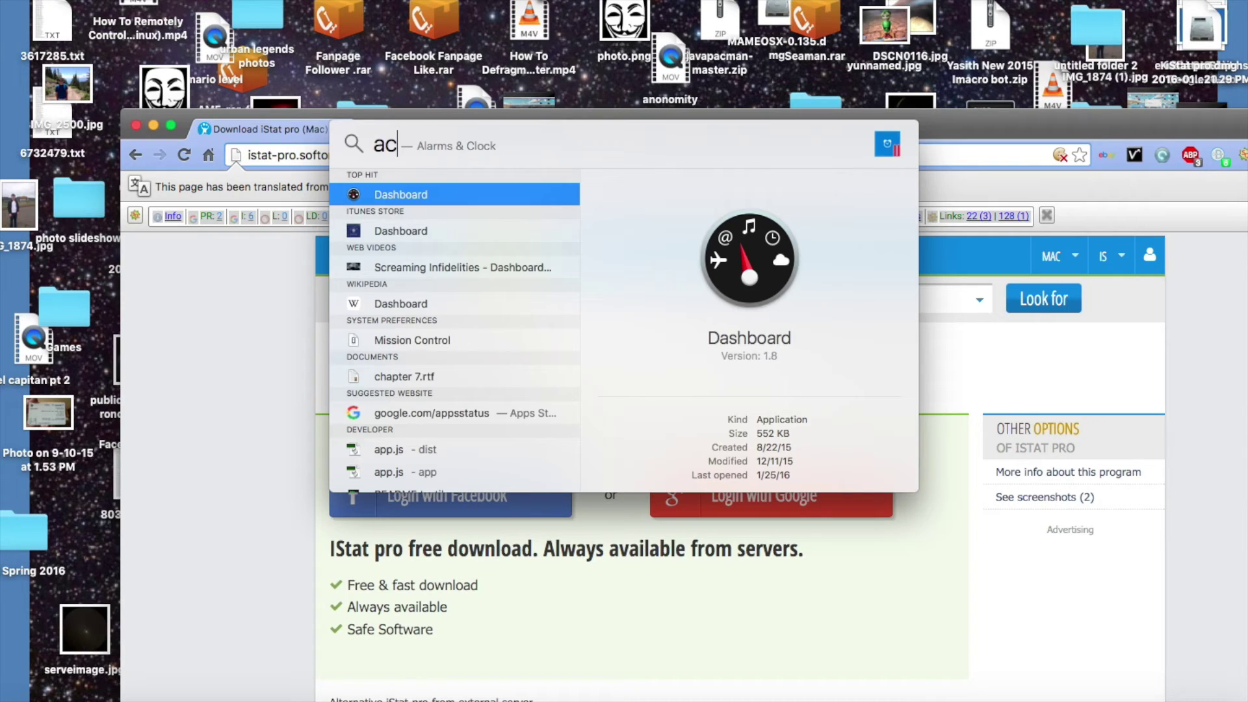
type("tivi")
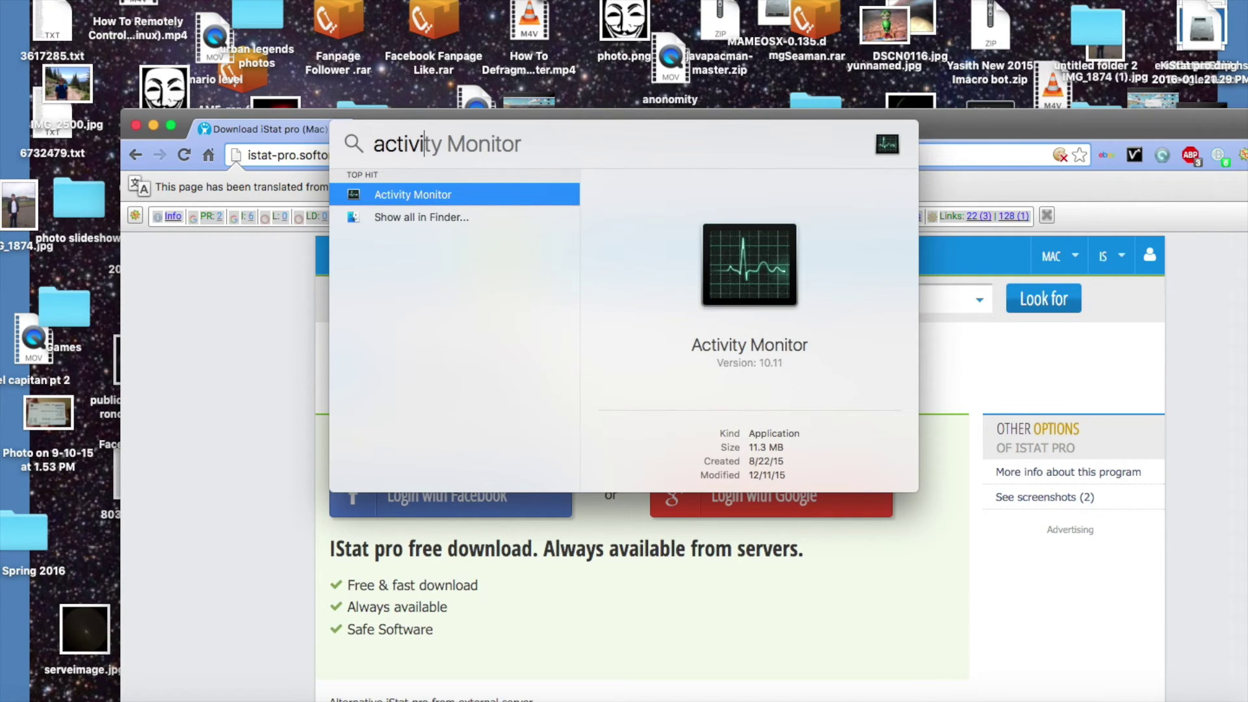
key("Return")
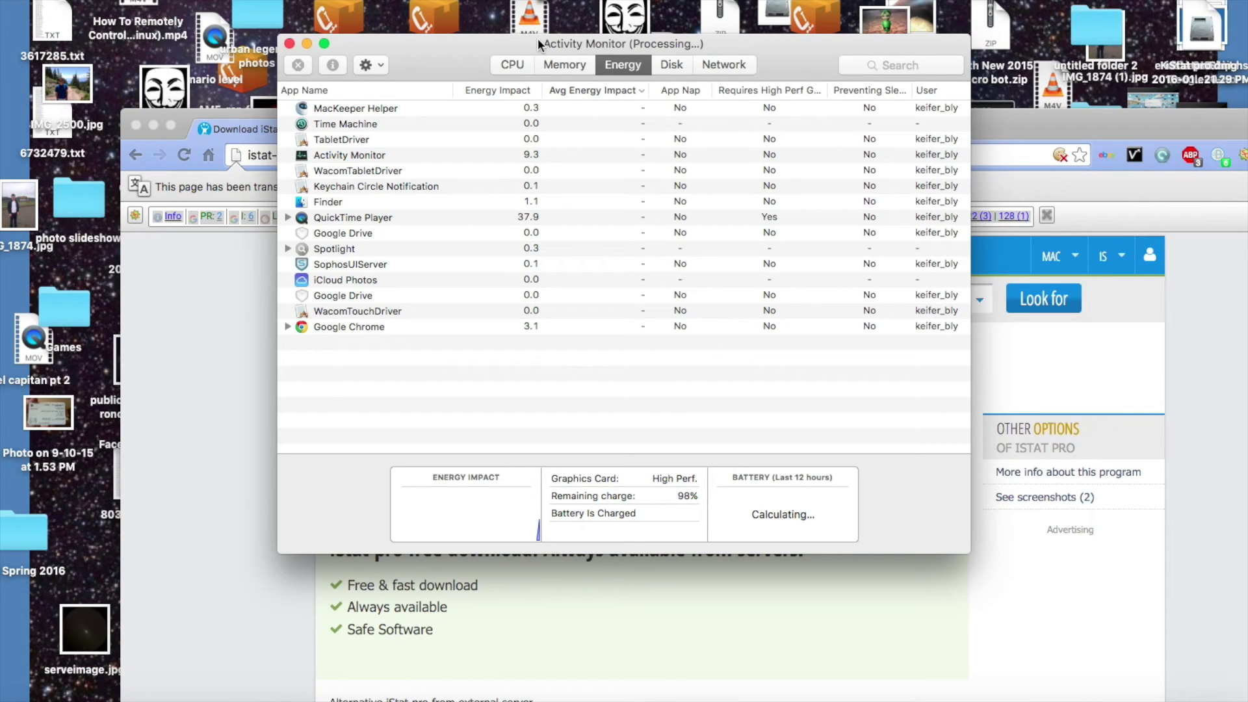
left_click(502, 65)
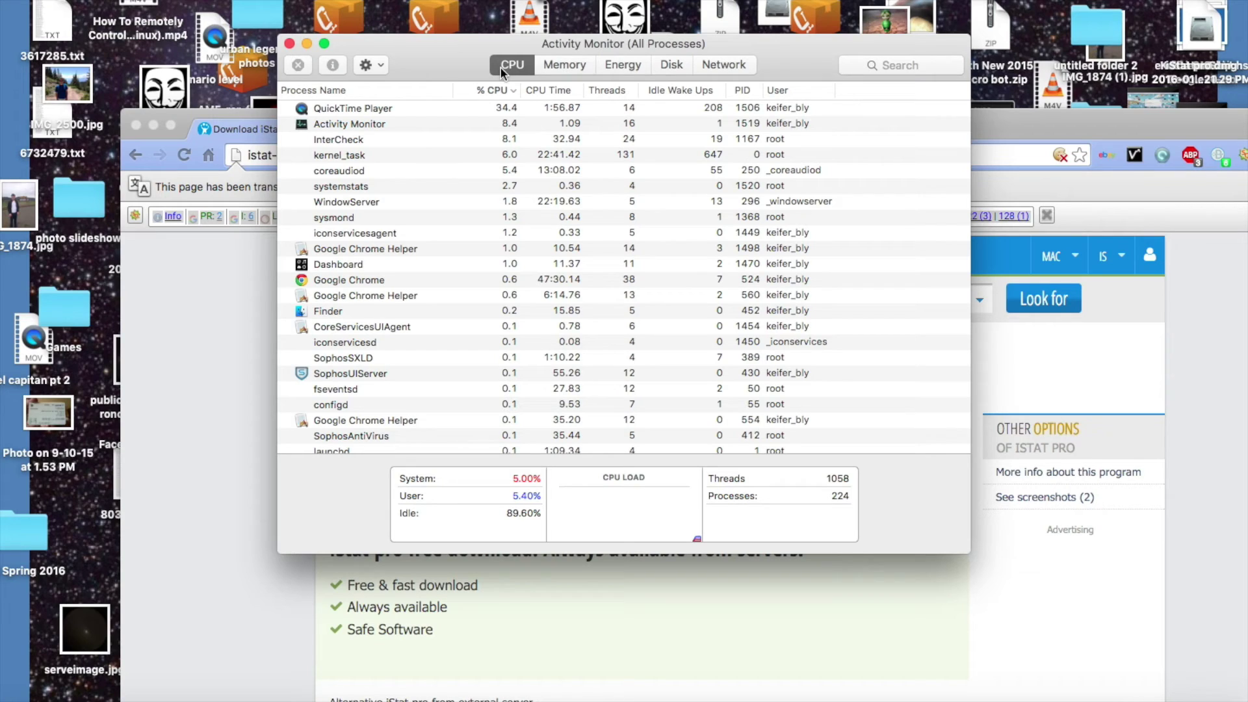
Browse up and down the running processes in Activity Monitor's CPU list, examining the CPU usage of each
left_click(498, 109)
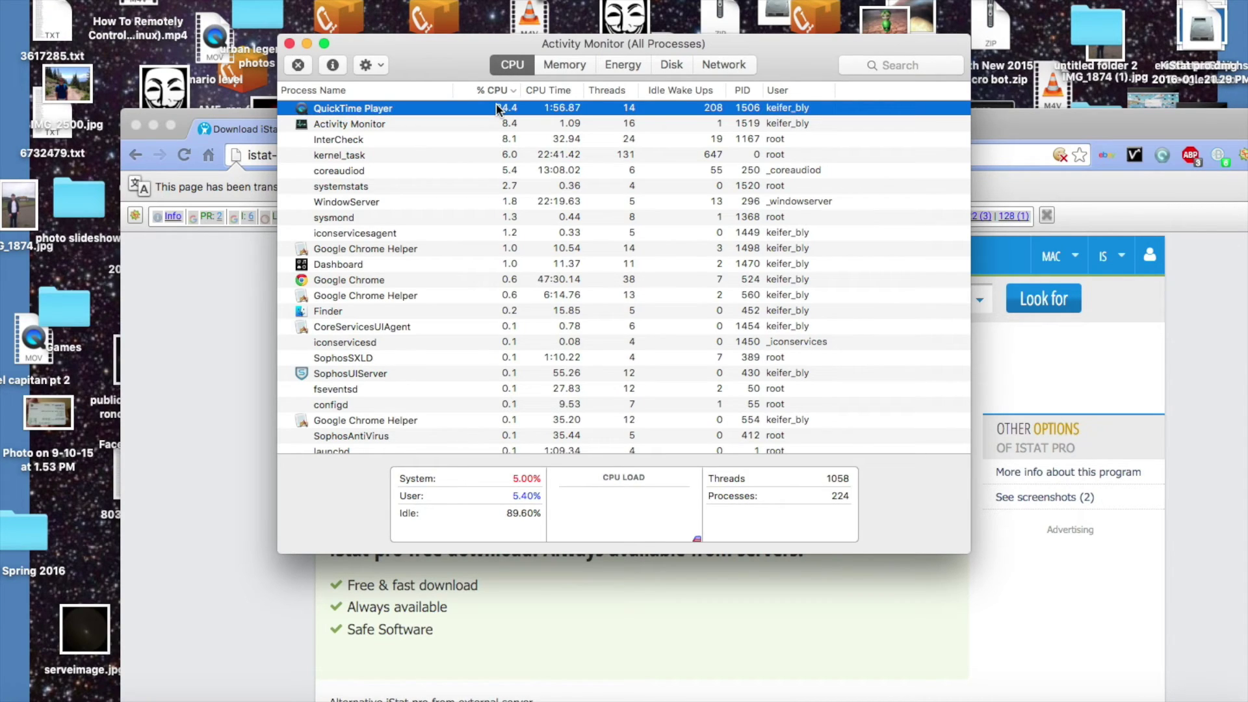
key("Down")
key("Down")
key("Down")
key("Down")
key("Down")
key("Down")
key("Down")
key("Down")
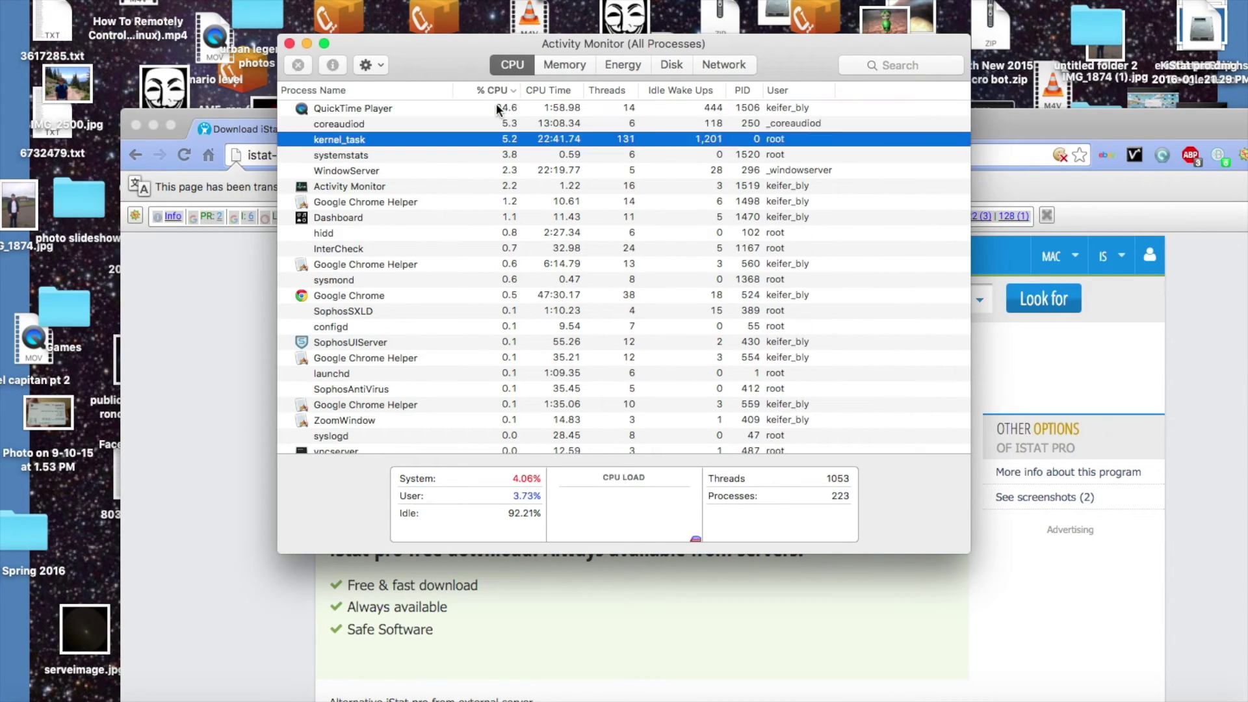
key("Down")
key("Down")
key("Down")
key("Down")
key("Down")
key("Down")
key("Down")
key("Down")
key("Down")
key("Down")
key("Down")
key("Down")
key("Down")
key("Down")
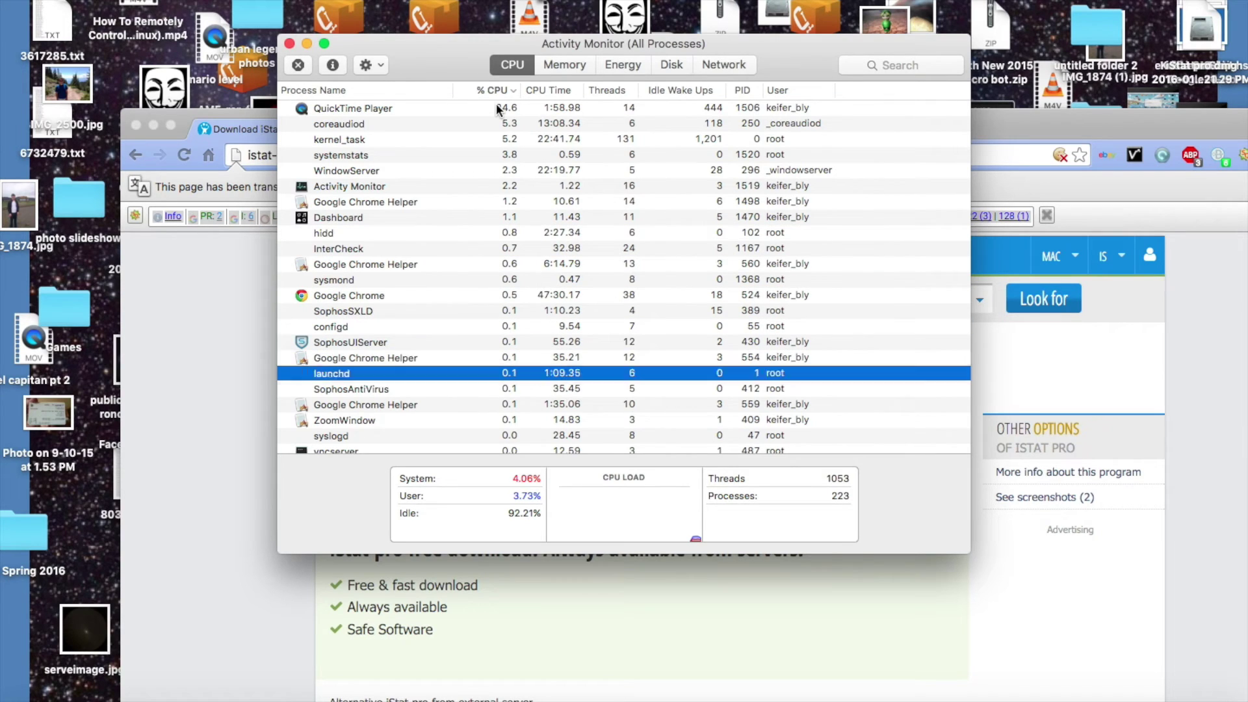
key("Up")
key("Up")
key("Up")
key("Up")
key("Up")
key("Up")
key("Up")
key("Up")
key("Up")
key("Up")
key("Up")
key("Up")
key("Up")
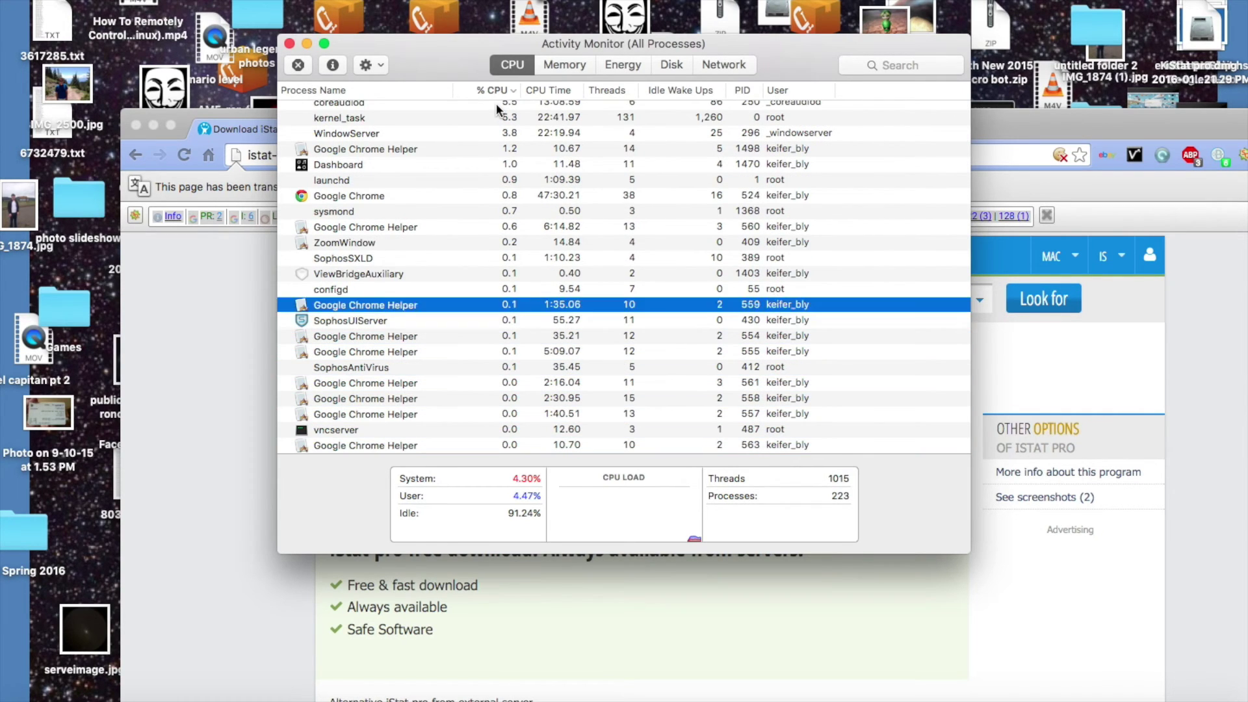
key("Up")
key("Up")
key("Up")
key("Up")
key("Up")
key("Up")
key("Up")
key("Up")
key("Up")
key("Up")
key("Down")
key("Down")
key("Down")
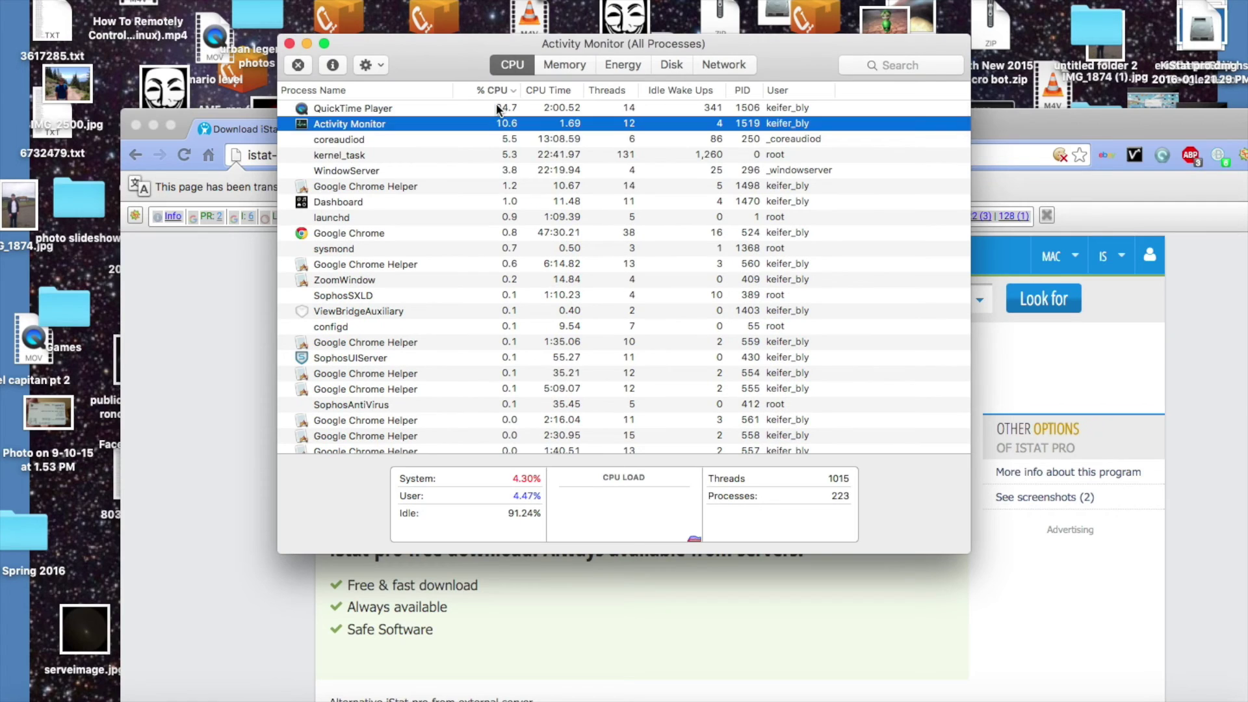
key("Down")
key("Down")
key("Down")
key("Down")
key("Down")
key("Down")
key("Down")
key("Down")
key("Down")
key("Down")
key("Down")
key("Down")
key("Down")
key("Down")
key("Down")
key("Down")
key("Down")
key("Down")
key("Down")
key("Down")
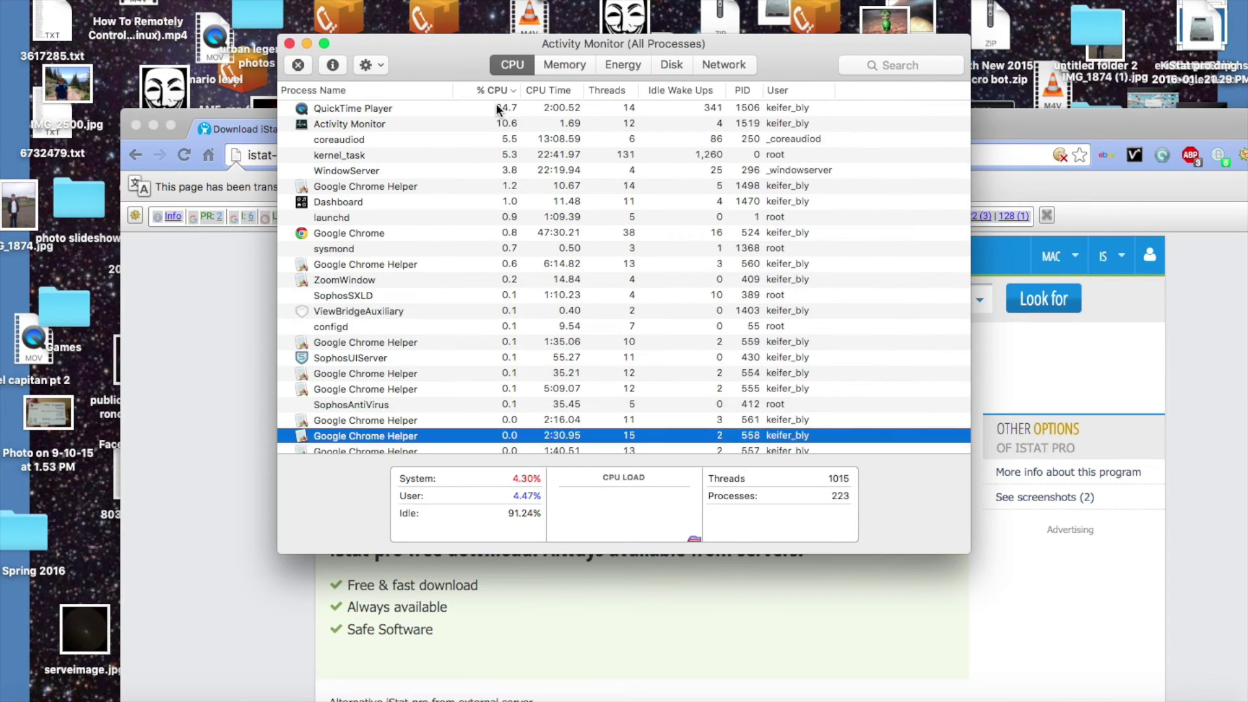
key("Down")
key("Down")
key("Down")
key("Down")
key("Down")
key("Down")
key("Down")
key("Down")
key("Down")
key("Down")
key("Down")
key("Down")
key("Down")
key("Down")
key("Down")
key("Down")
key("Down")
key("Down")
key("Down")
key("Down")
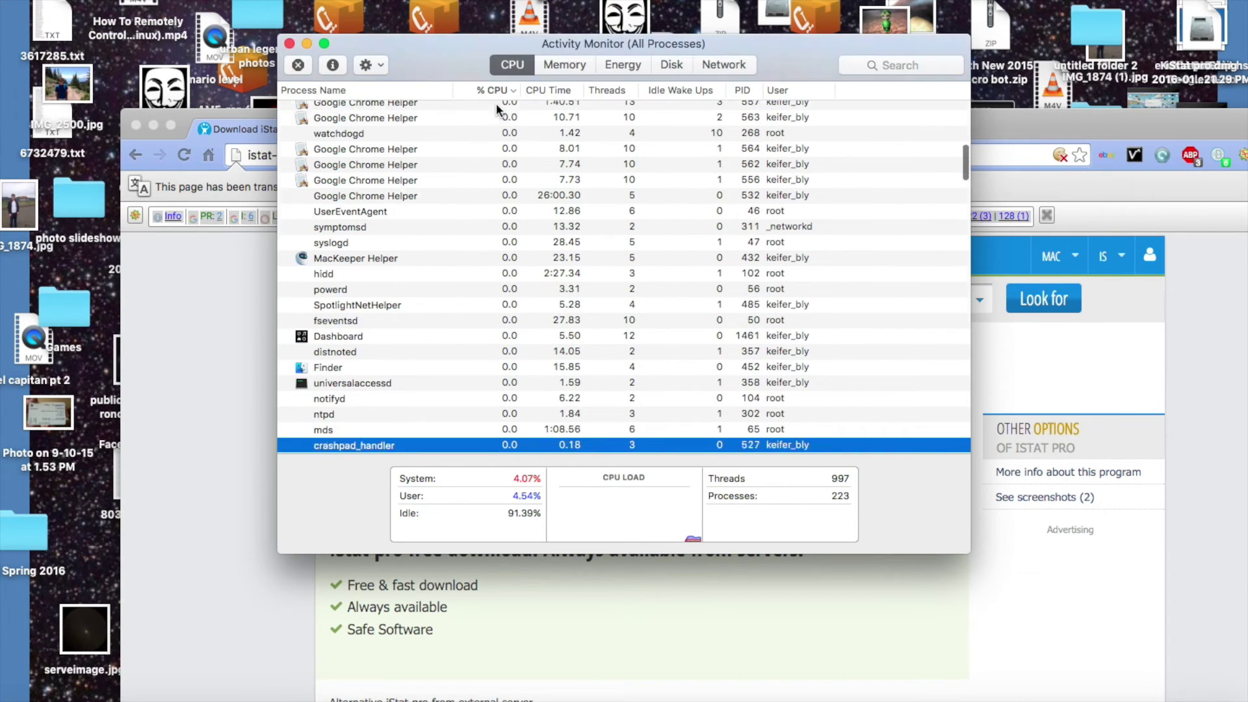
key("Down")
key("Down")
key("Down")
key("Down")
key("Down")
key("Down")
key("Down")
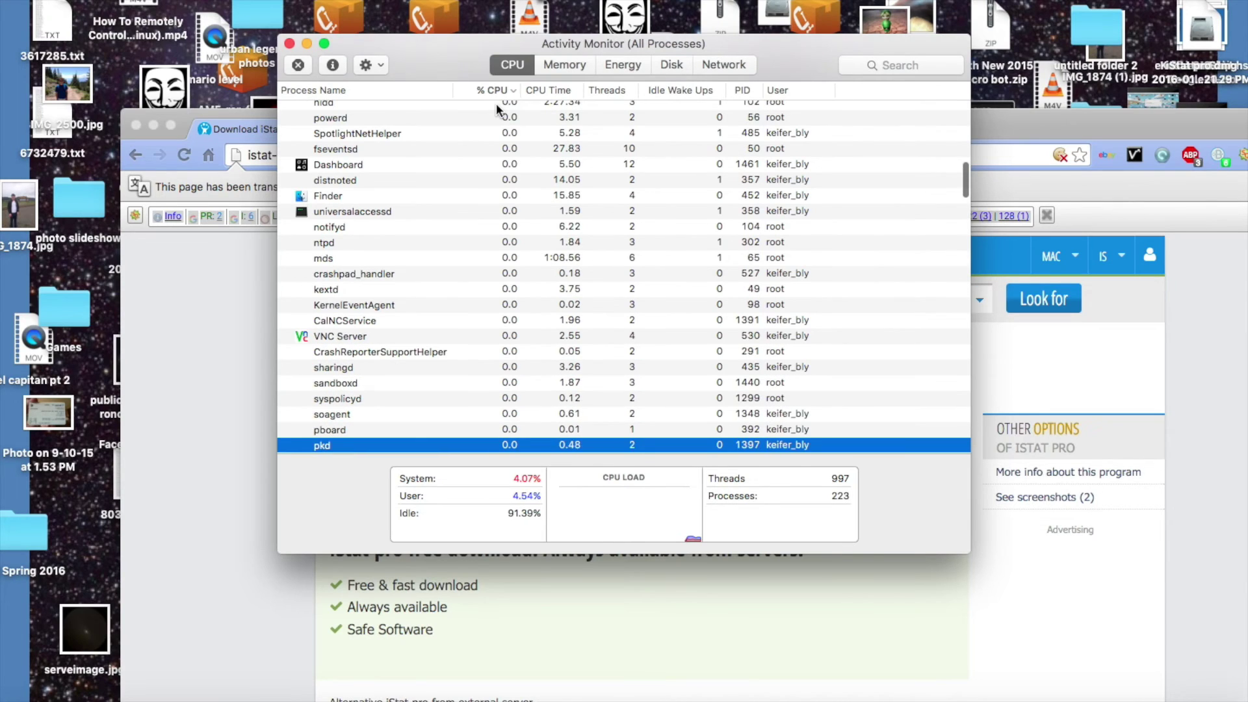
key("Up")
key("Up")
key("Up")
key("Up")
key("Up")
key("Up")
key("Up")
key("Up")
key("Up")
key("Up")
key("Up")
key("Up")
key("Up")
key("Up")
key("Up")
key("Up")
key("Up")
key("Up")
key("Up")
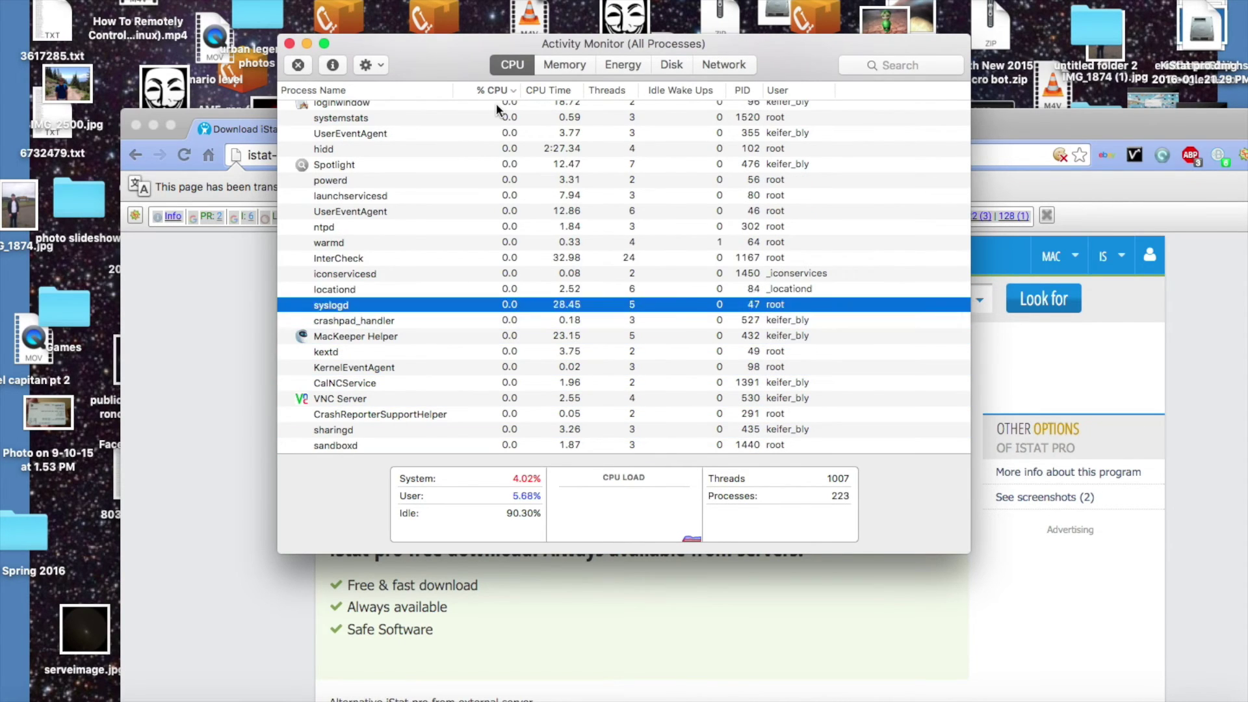
key("Up")
key("Up")
key("Up")
key("Up")
key("Up")
key("Up")
key("Up")
key("Up")
key("Up")
key("Up")
key("Up")
key("Up")
key("Up")
key("Up")
key("Up")
key("Up")
key("Up")
key("Up")
key("Up")
key("Up")
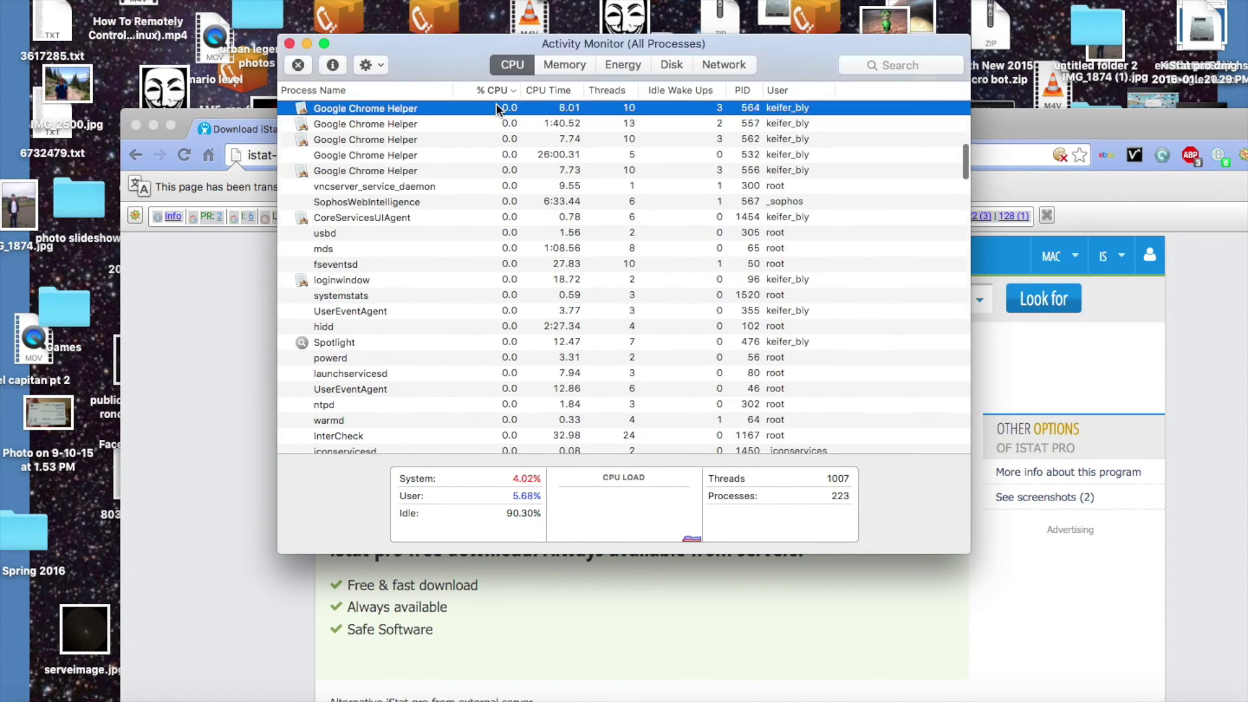
Return to the start of the CPU process list and examine the processes with the highest CPU usage
key("Up")
key("Up")
key("Up")
key("Up")
key("Up")
key("Up")
key("Up")
key("Up")
key("Up")
key("Up")
key("Up")
key("Up")
key("Up")
key("Up")
key("Up")
key("Up")
key("Up")
key("Up")
key("Up")
key("Up")
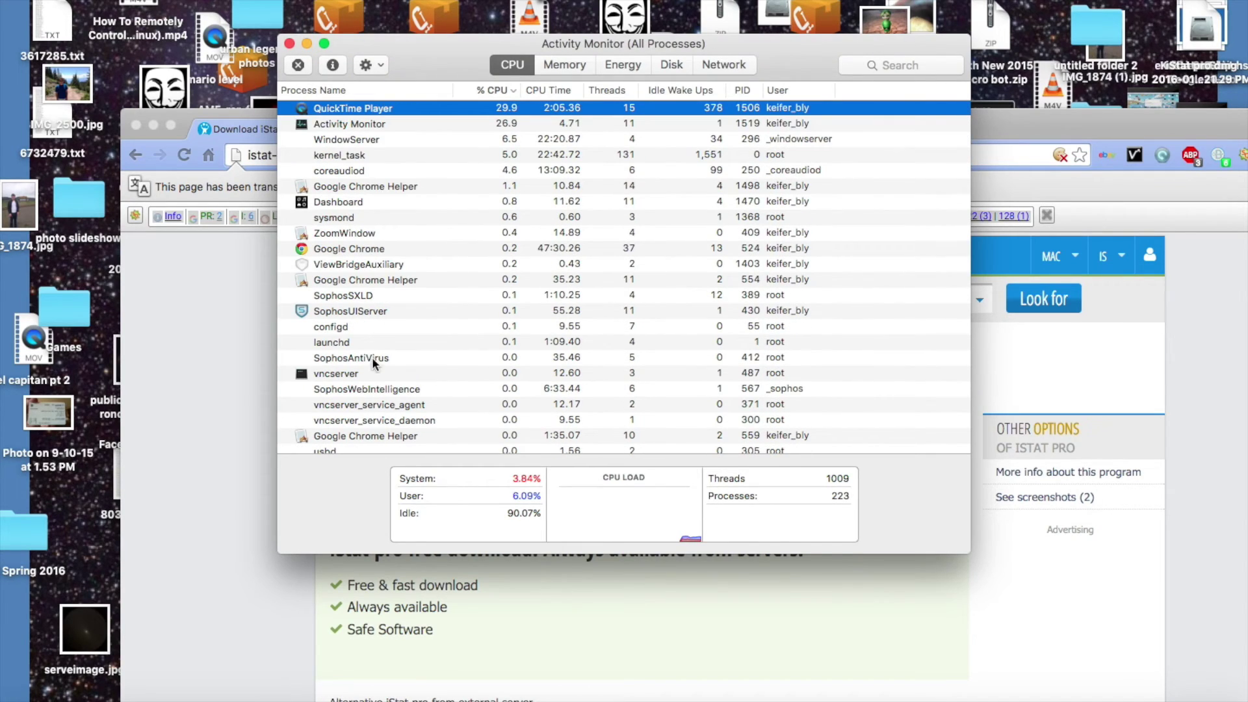
left_click(384, 373)
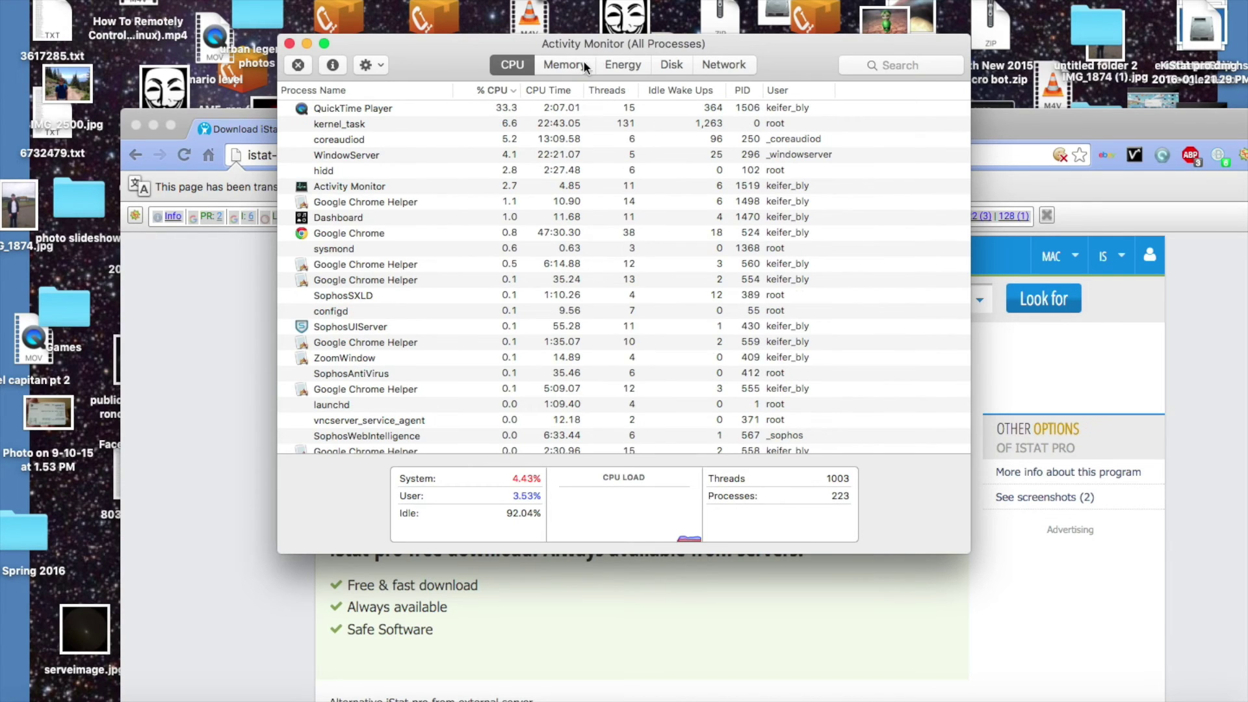
Open the quit confirmation for the Dashboard process and cancel it
left_click(446, 215)
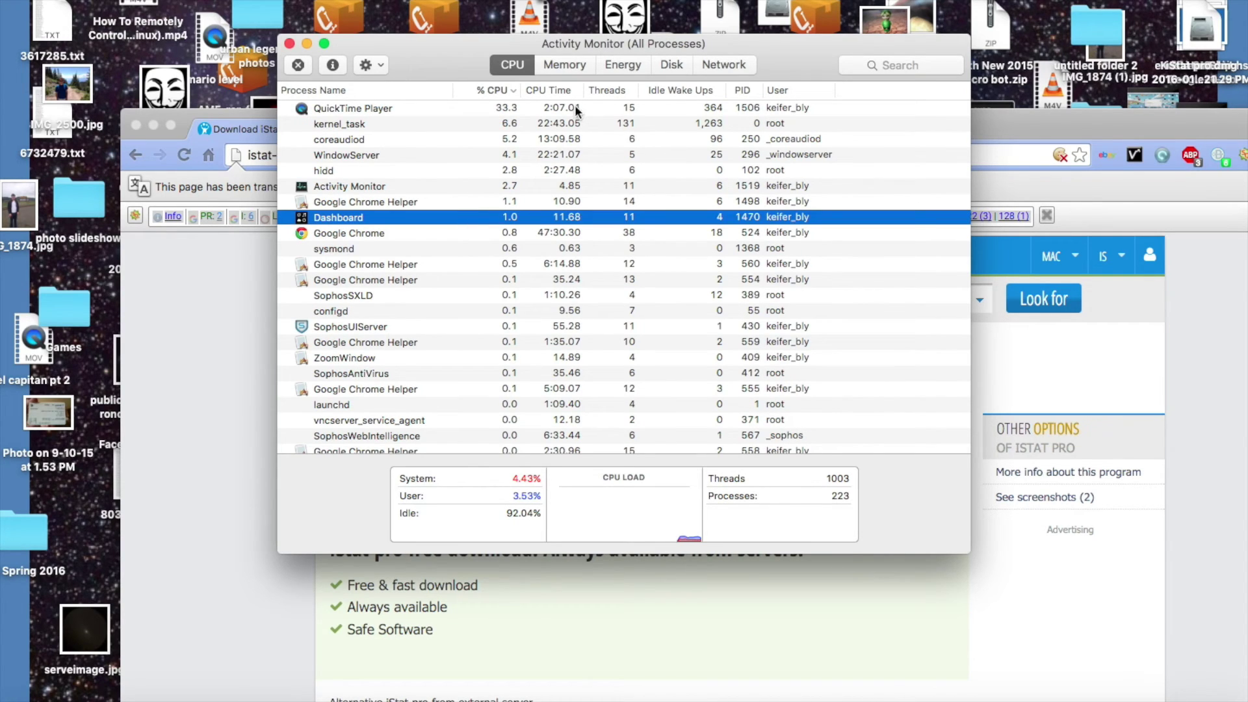
left_click(307, 62)
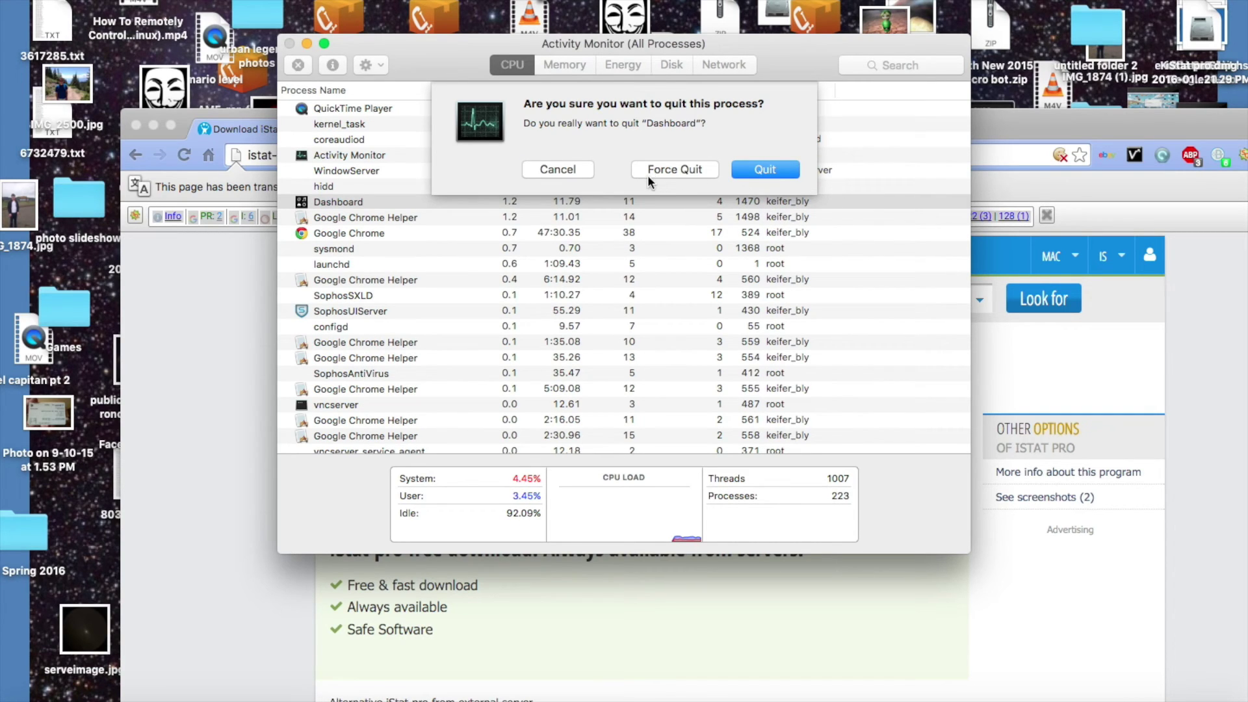
left_click(551, 164)
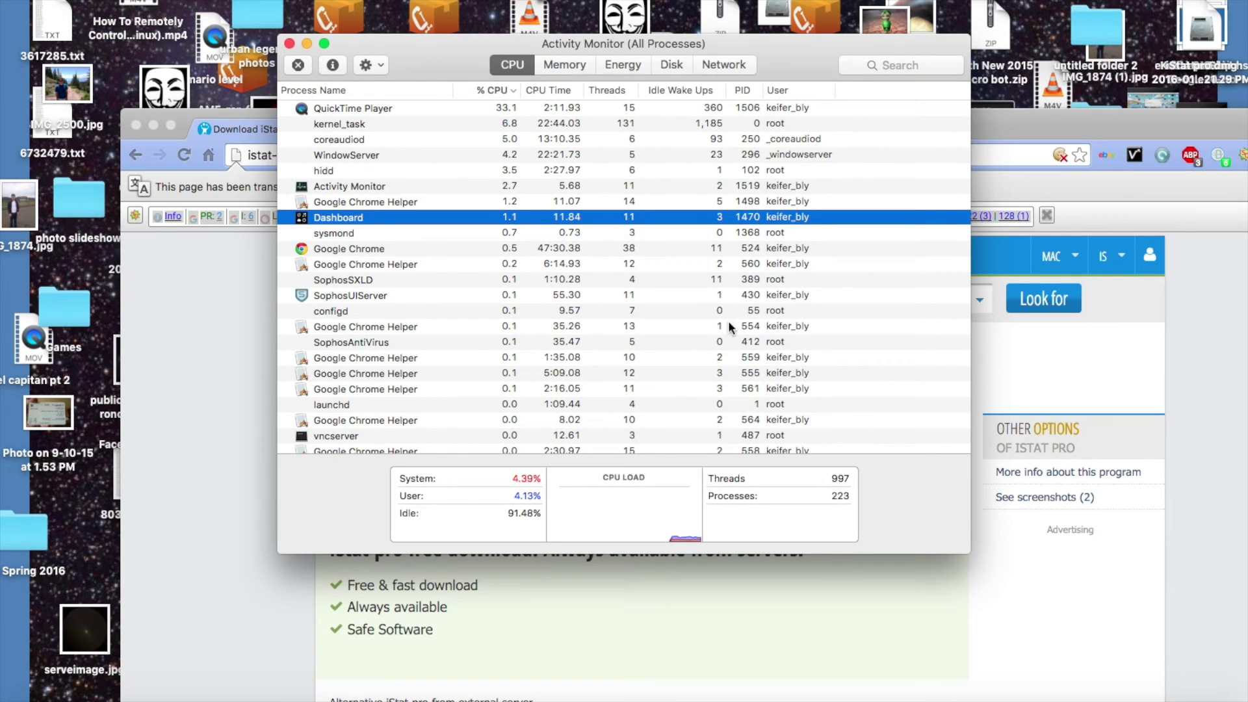
Show the applications' energy usage and select QuickTime Player to examine its energy impact
left_click(617, 65)
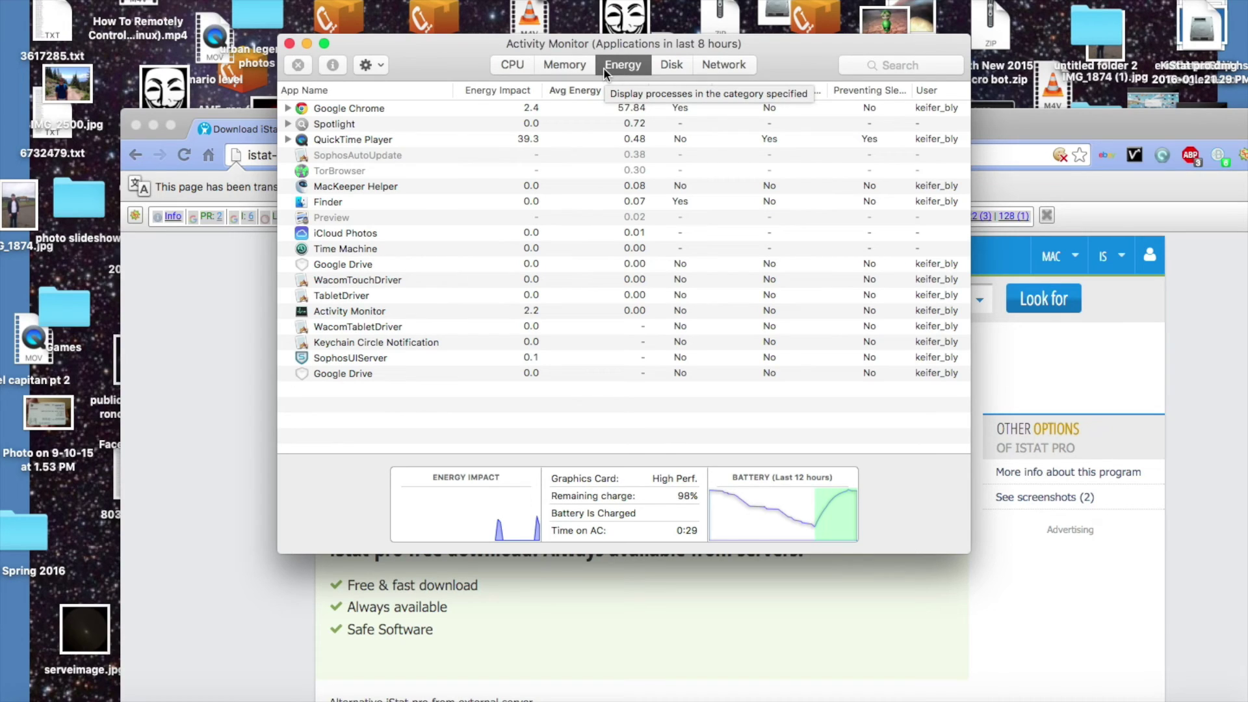
left_click(537, 141)
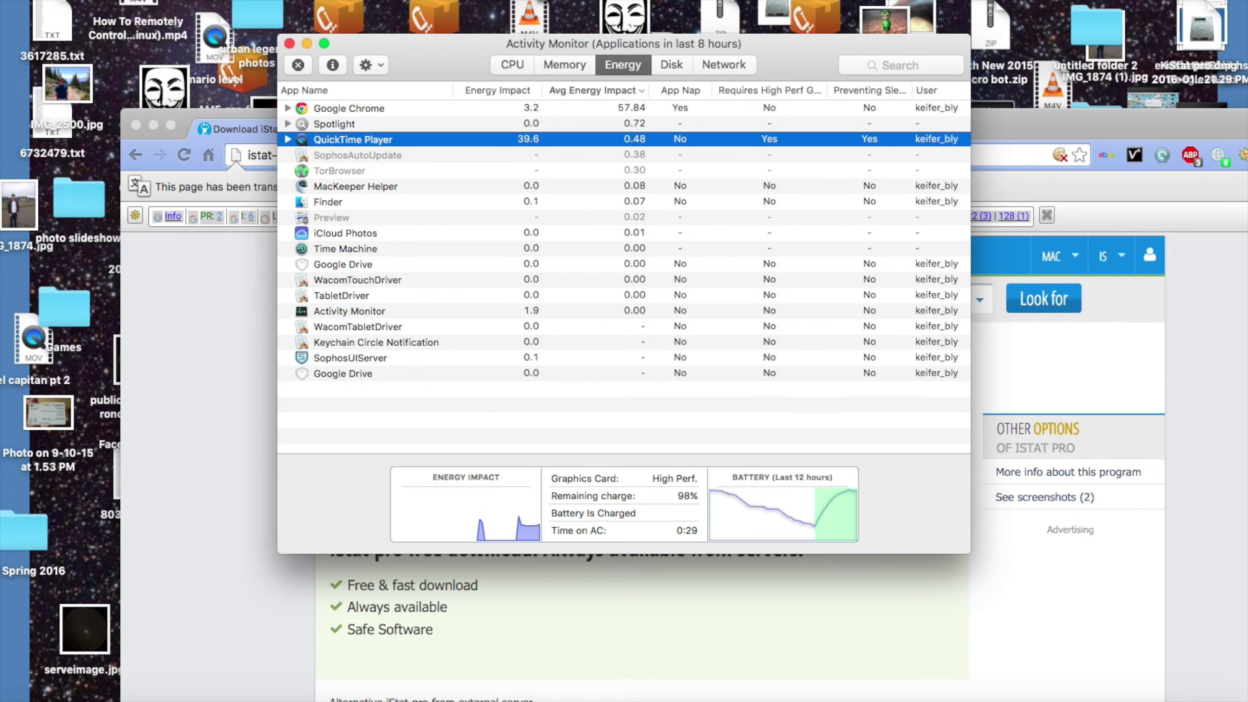
Search the Mac for "dashboard", open Dashboard to examine the iStat pro temperatures and fan speeds, and return to the desktop
key("super+space")
type("dashboard")
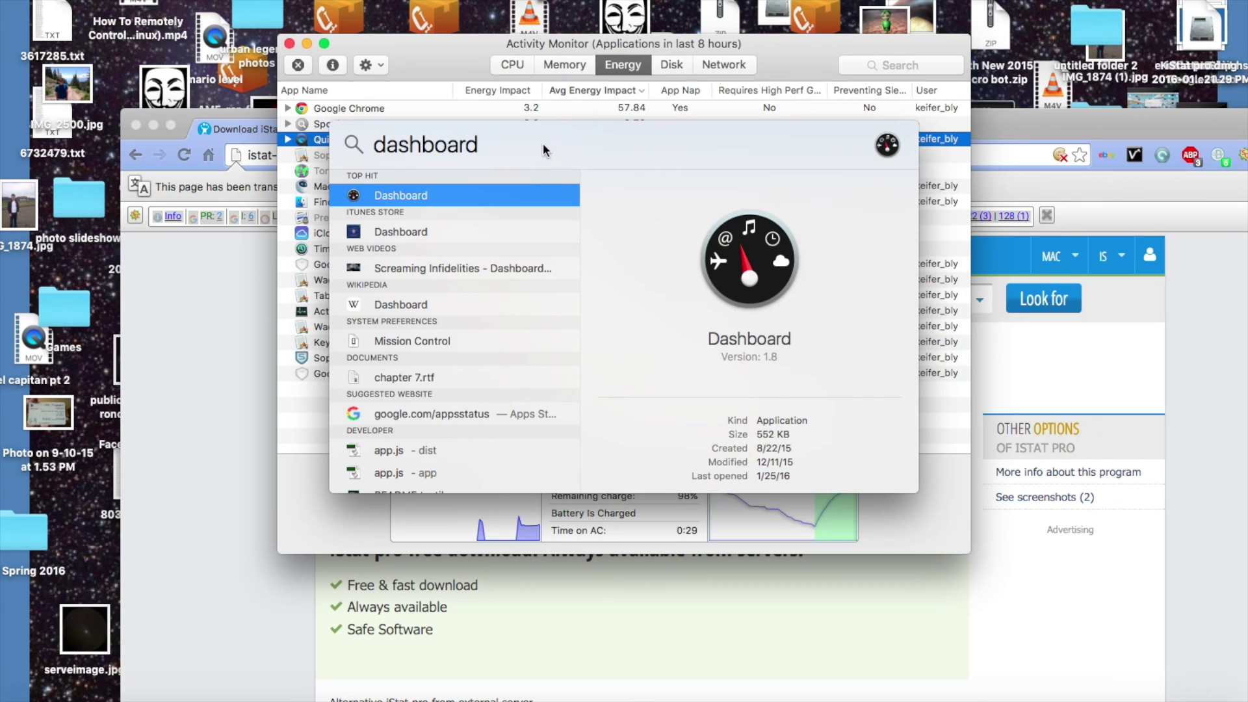
key("Return")
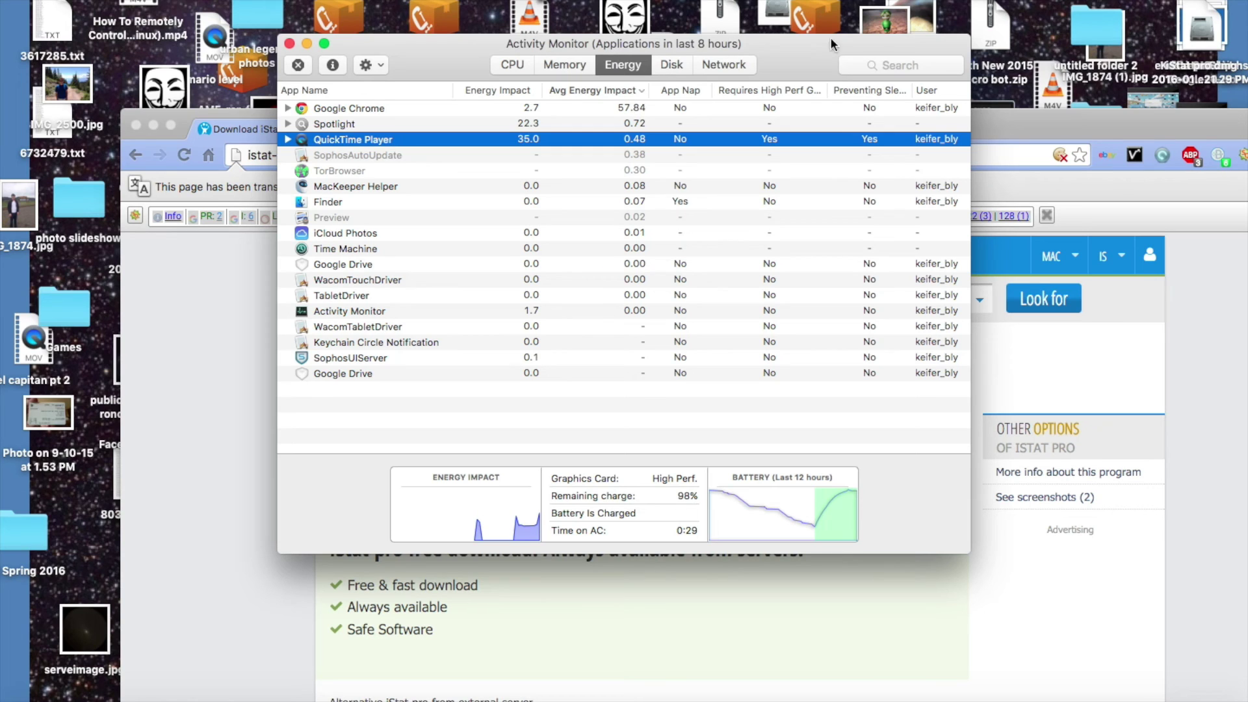
key("super+space")
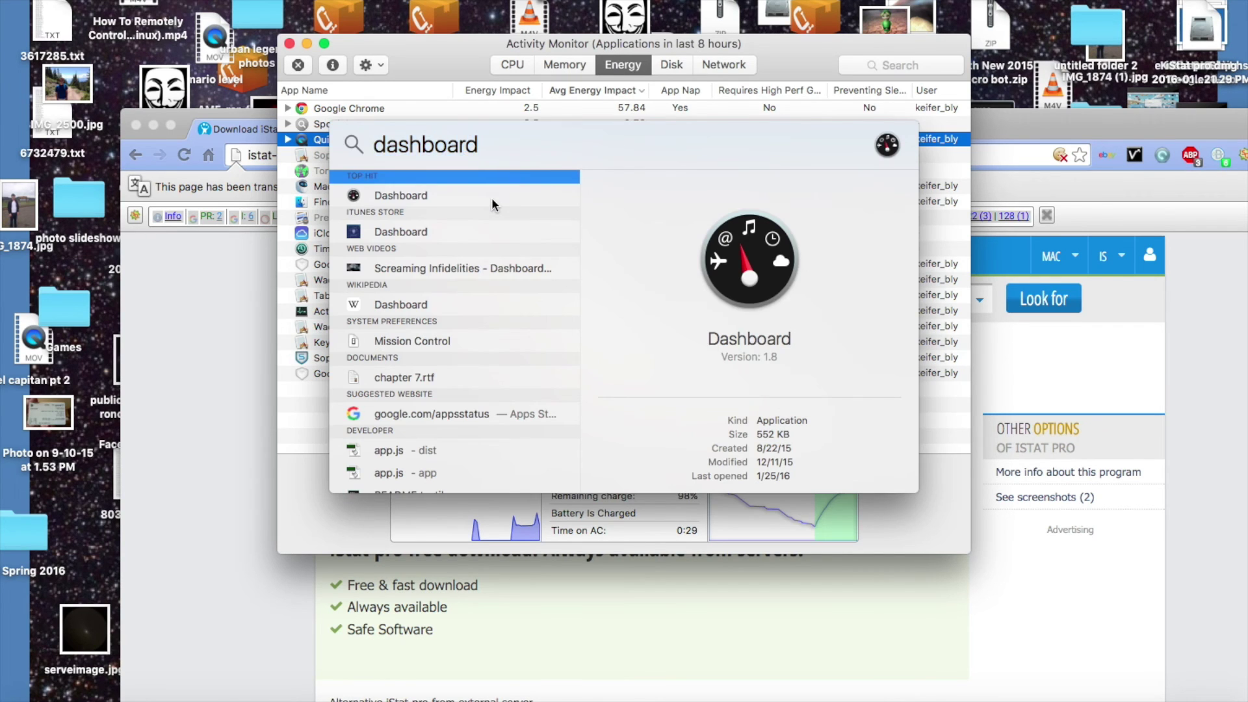
double_click(491, 198)
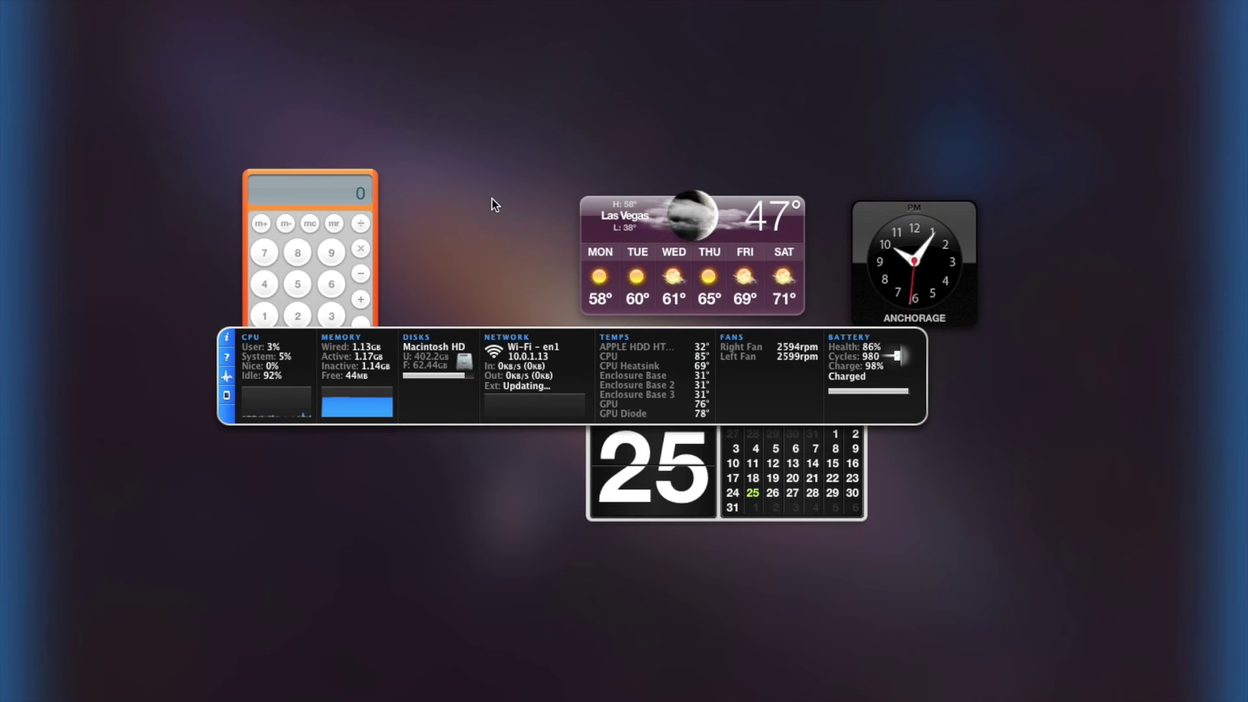
mouse_move(715, 312)
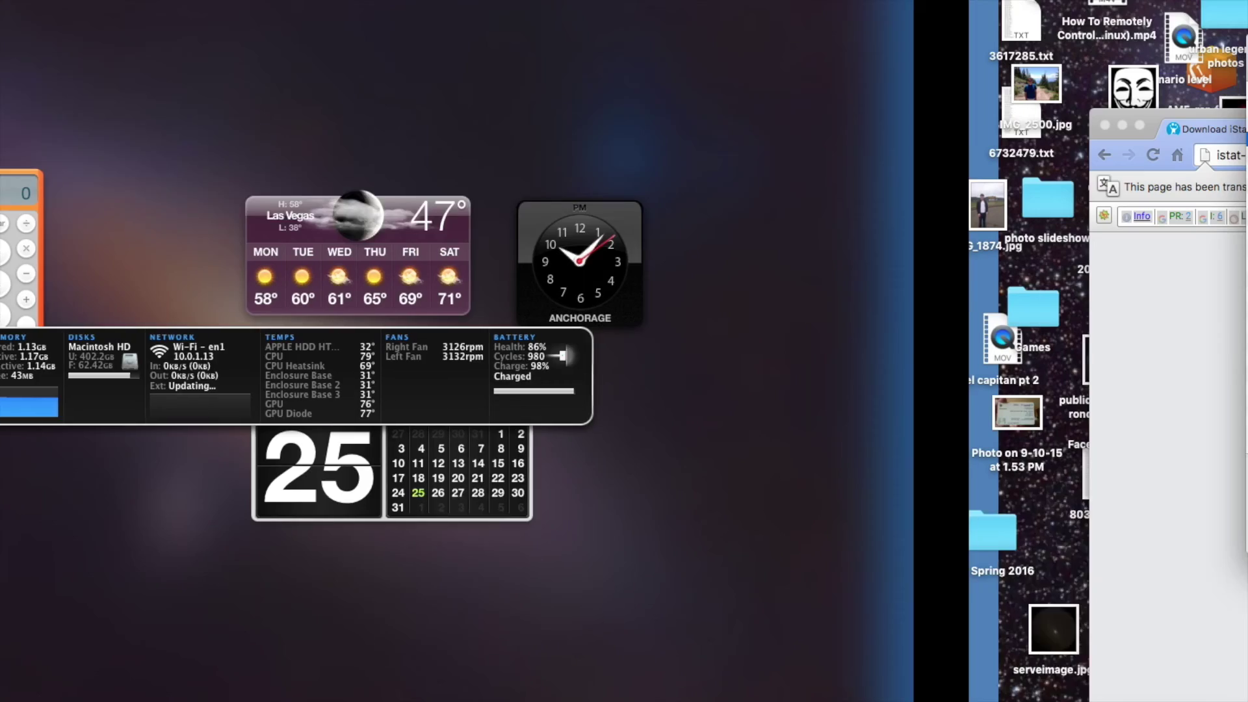
mouse_move(1245, 698)
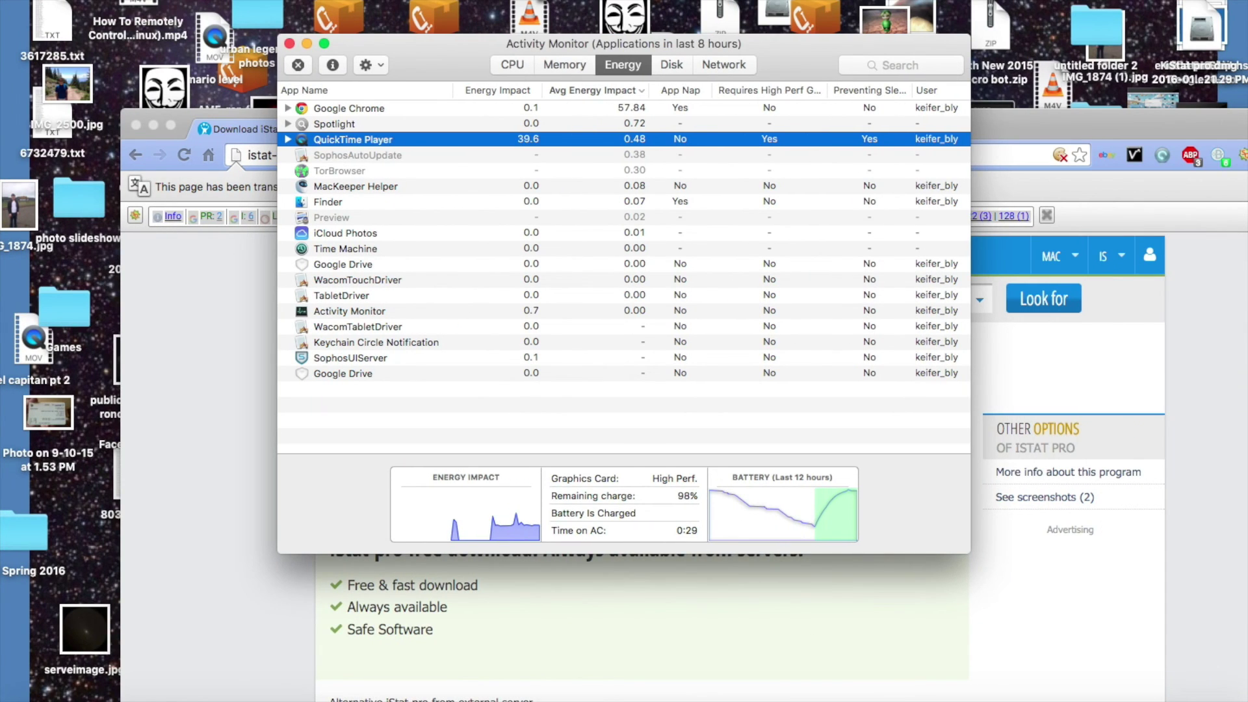